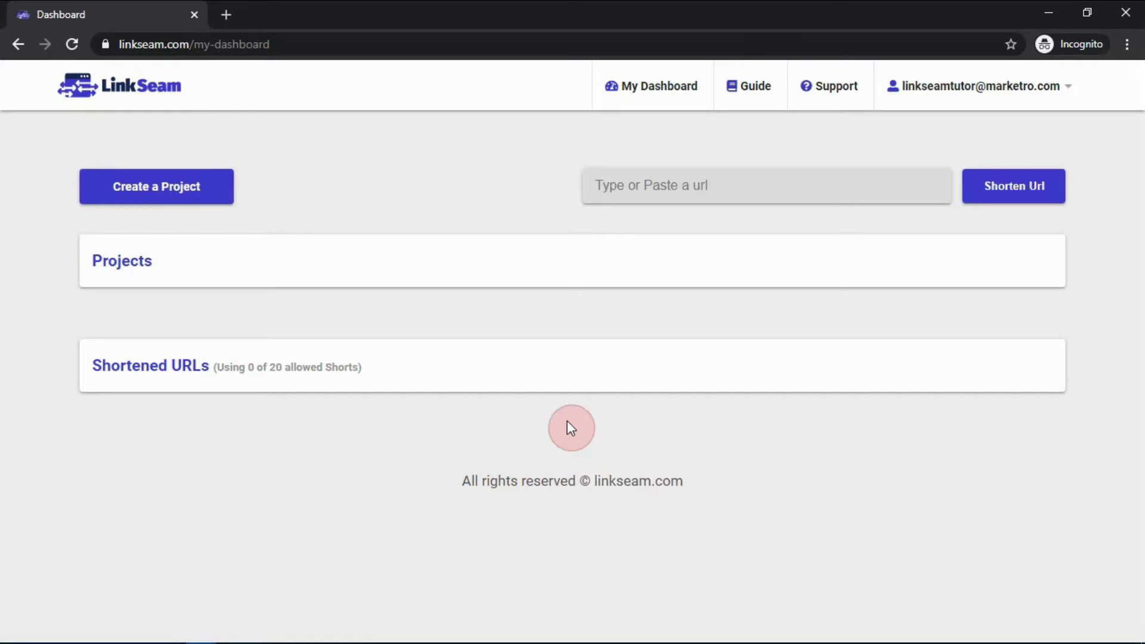
Create a new bio page project from the LinkSeam dashboard
left_click(209, 191)
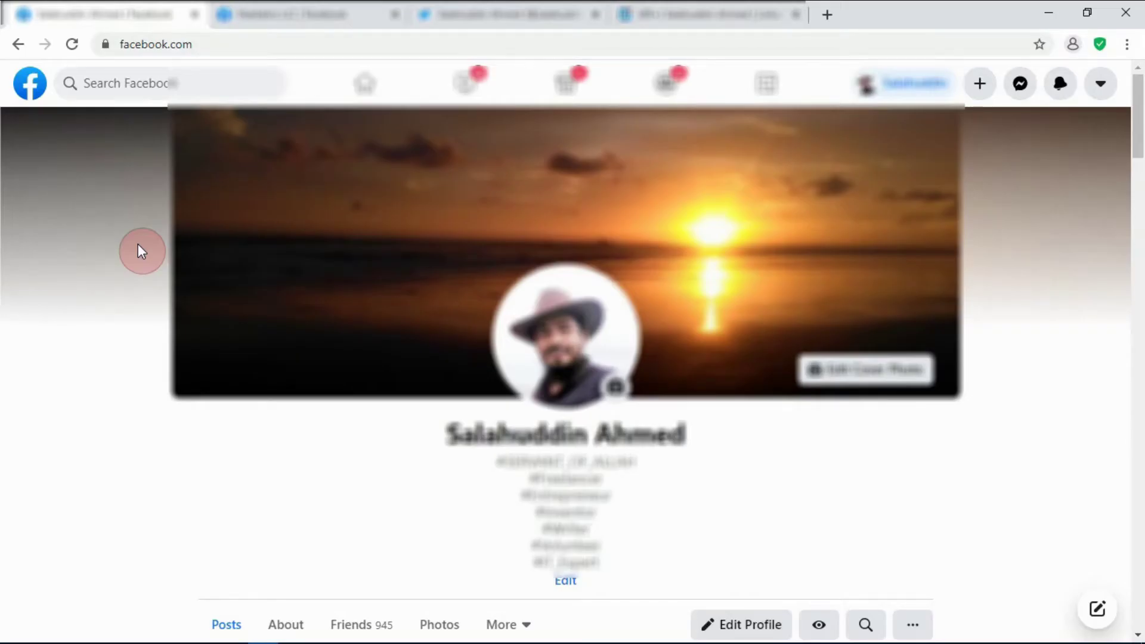
Reveal the Facebook profile's full web address to find the username after facebook.com/
left_click(266, 48)
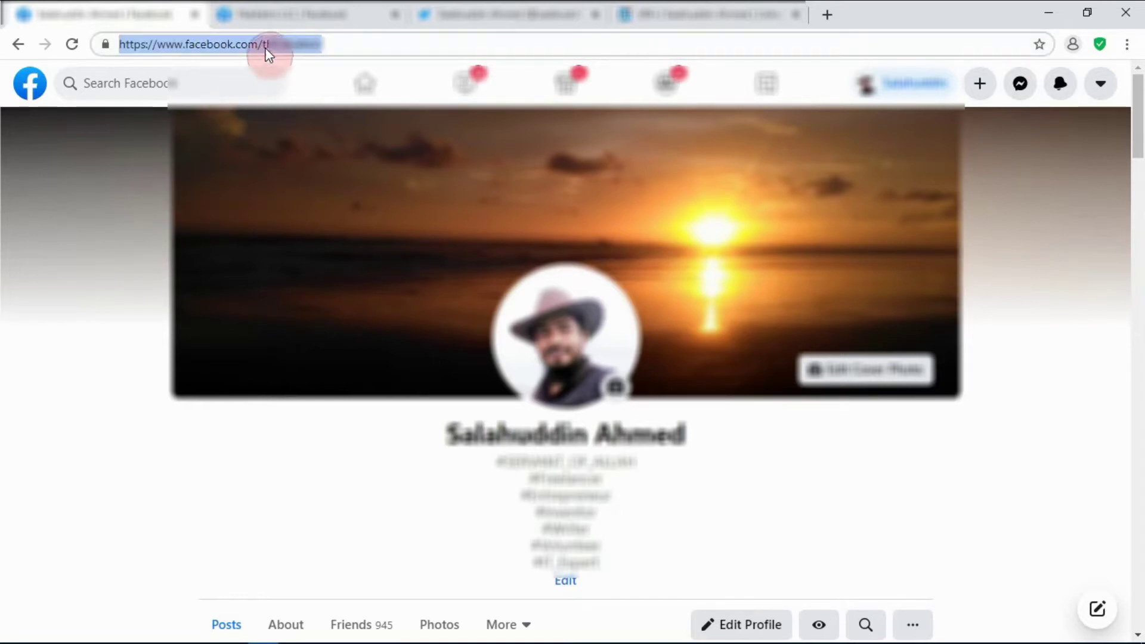
left_click(264, 44)
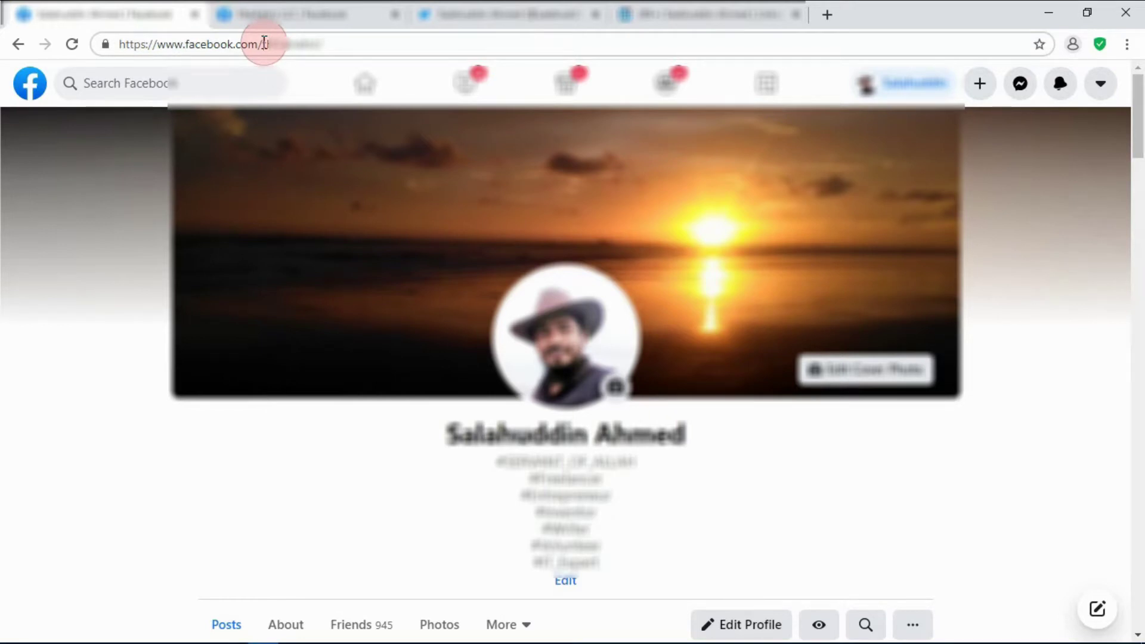
type("t")
Paste the profile username as the Messenger ID and add a Skype button with username RG_aviator
left_click_drag(265, 42, 316, 43)
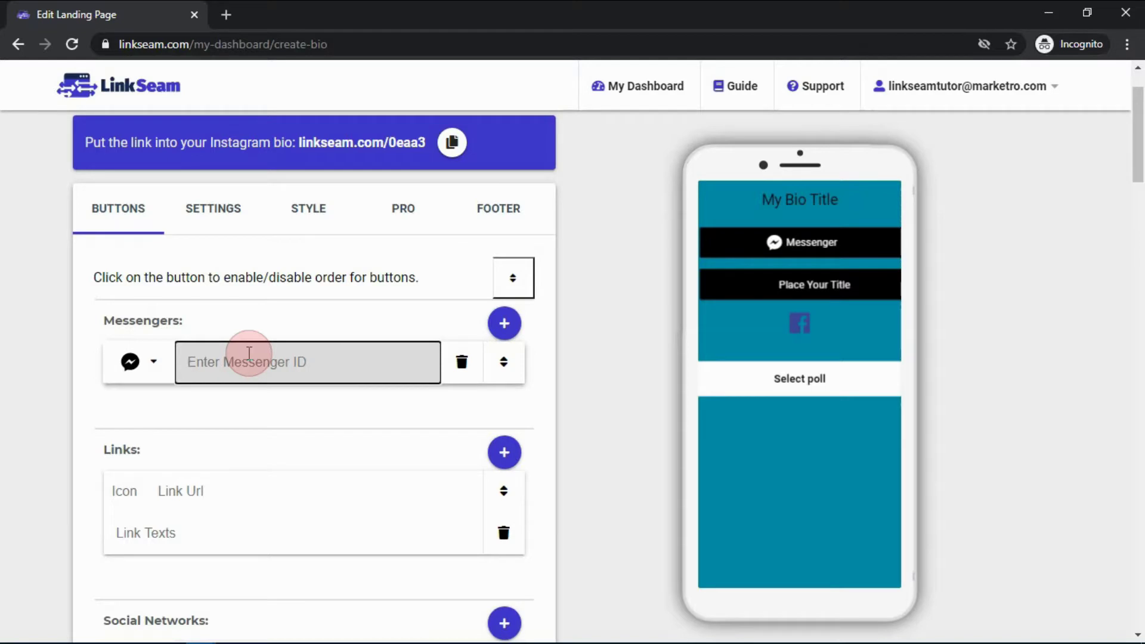
key("ctrl+v")
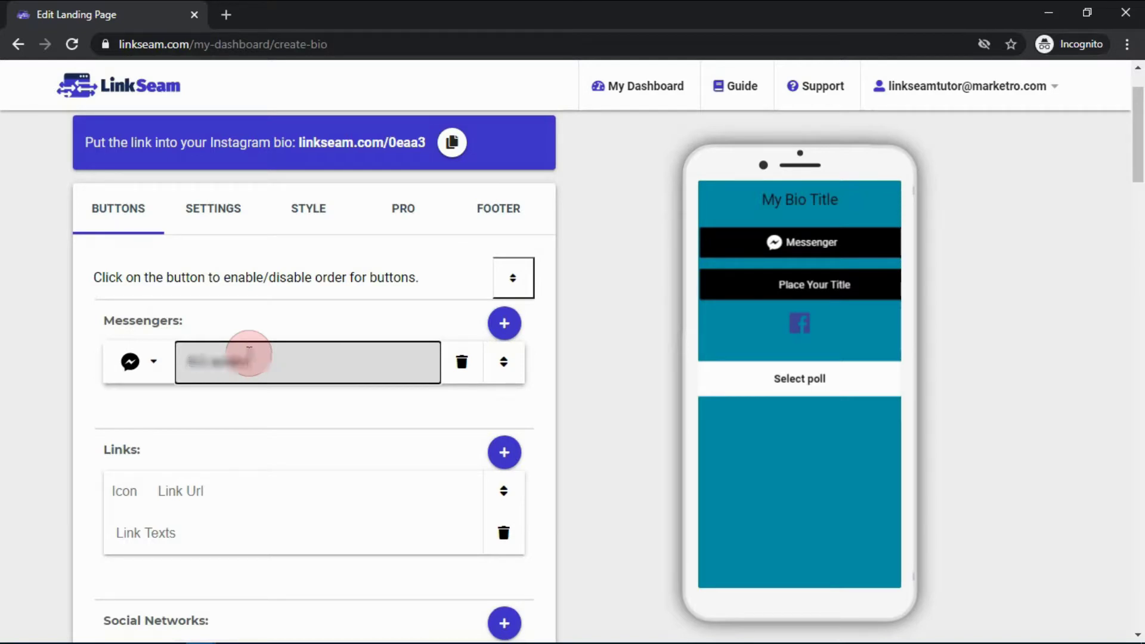
left_click(504, 323)
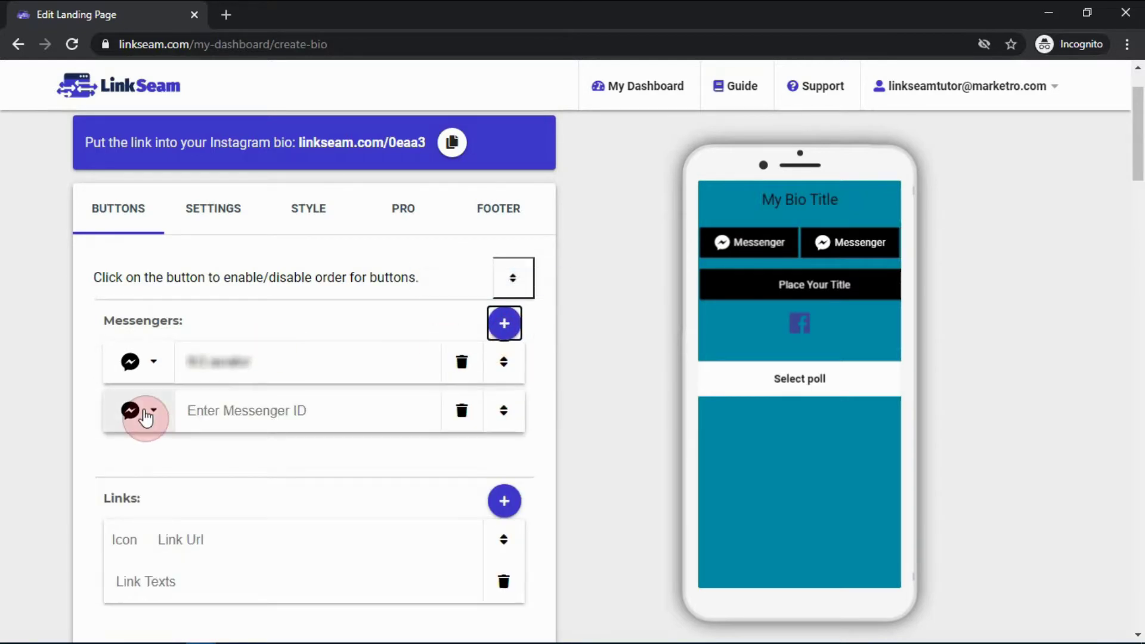
left_click(146, 417)
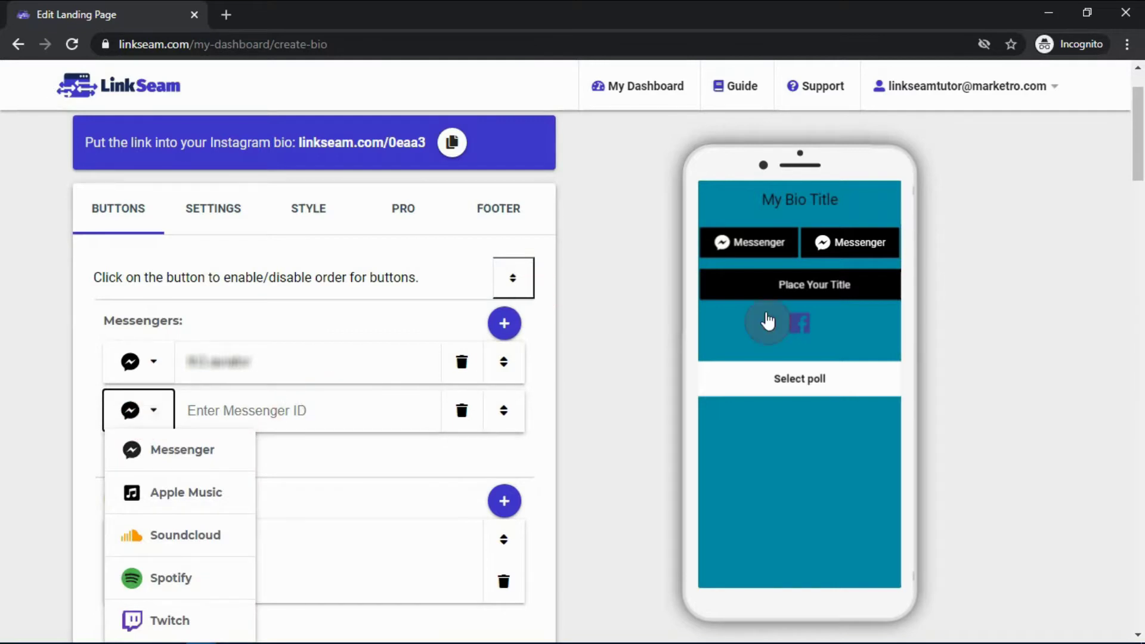
left_click_drag(1137, 154, 1130, 305)
left_click(178, 425)
scroll(380, 391, "up", 10)
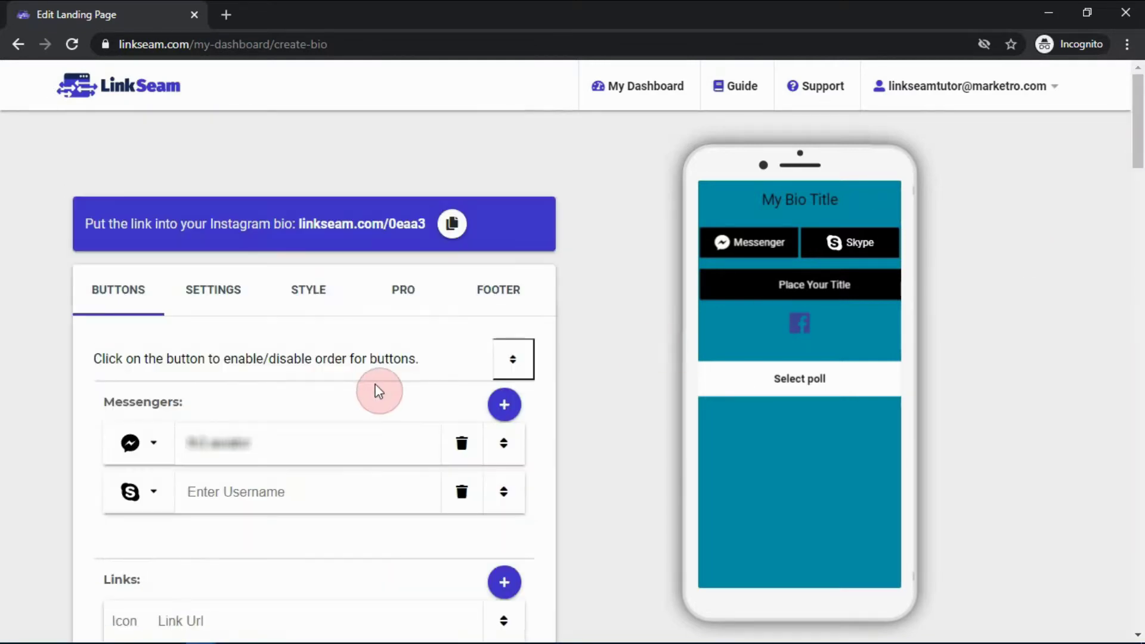
left_click(318, 476)
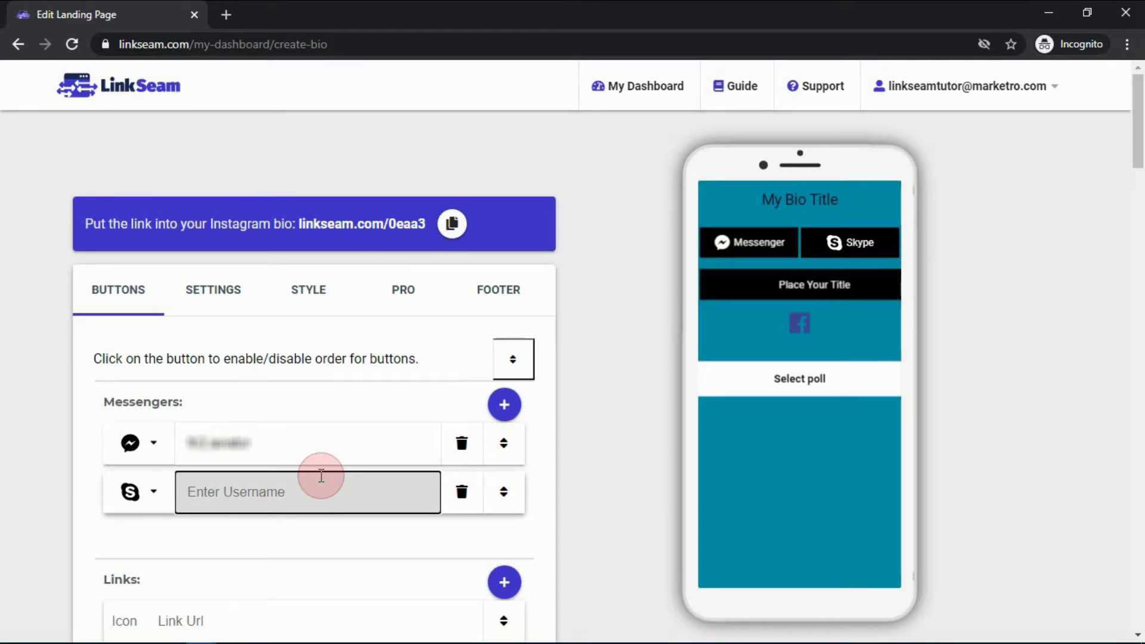
type("RG_aviator")
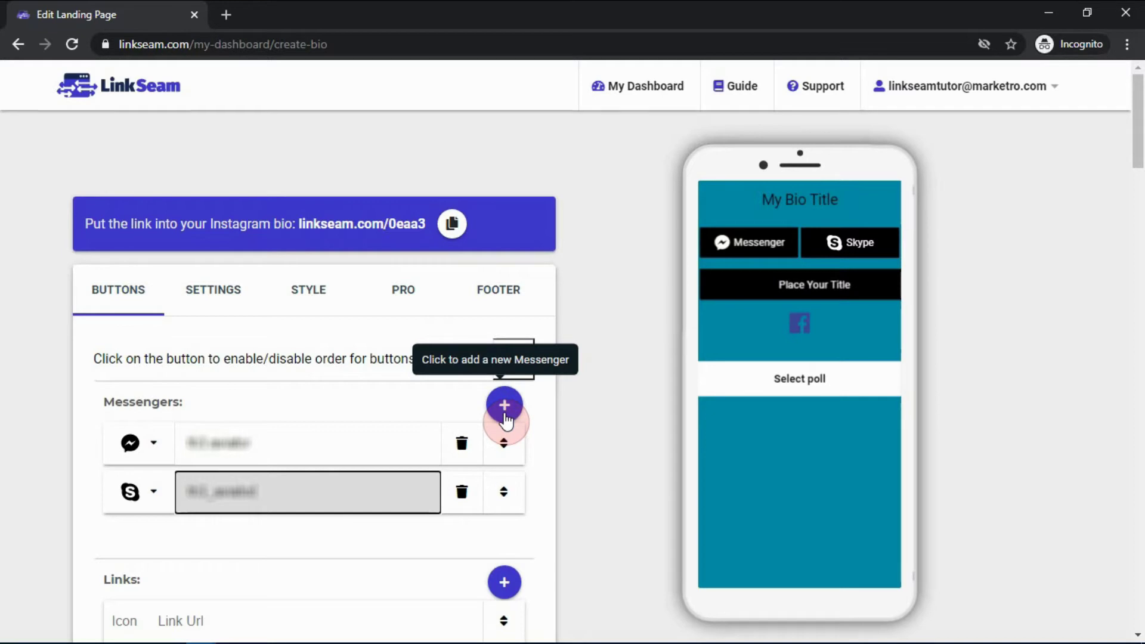
Add an Email contact button with the contact's e-mail address and subject 'LinkSeam'
left_click(504, 405)
scroll(504, 406, "down", 4)
left_click(153, 326)
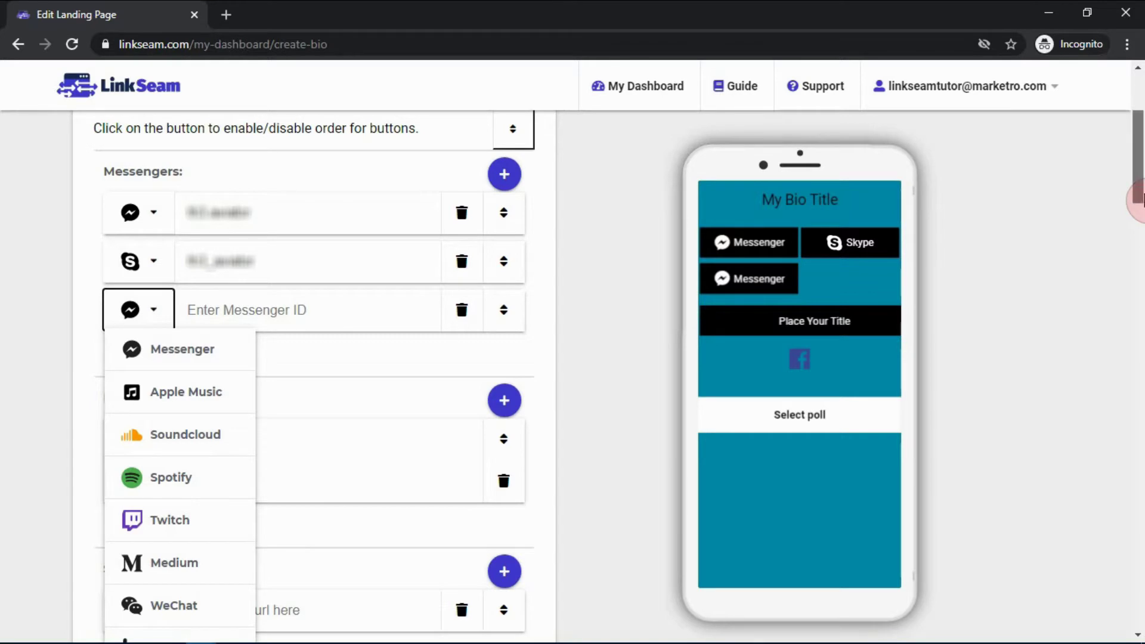
scroll(1136, 200, "down", 7)
left_click(161, 463)
scroll(284, 334, "up", 8)
left_click(283, 335)
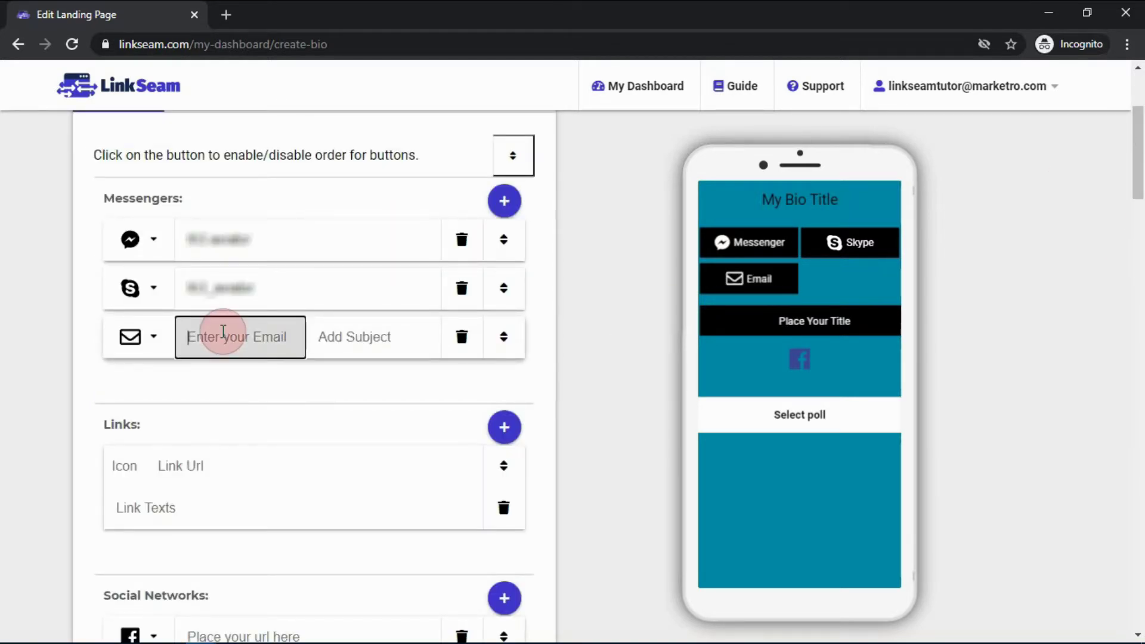
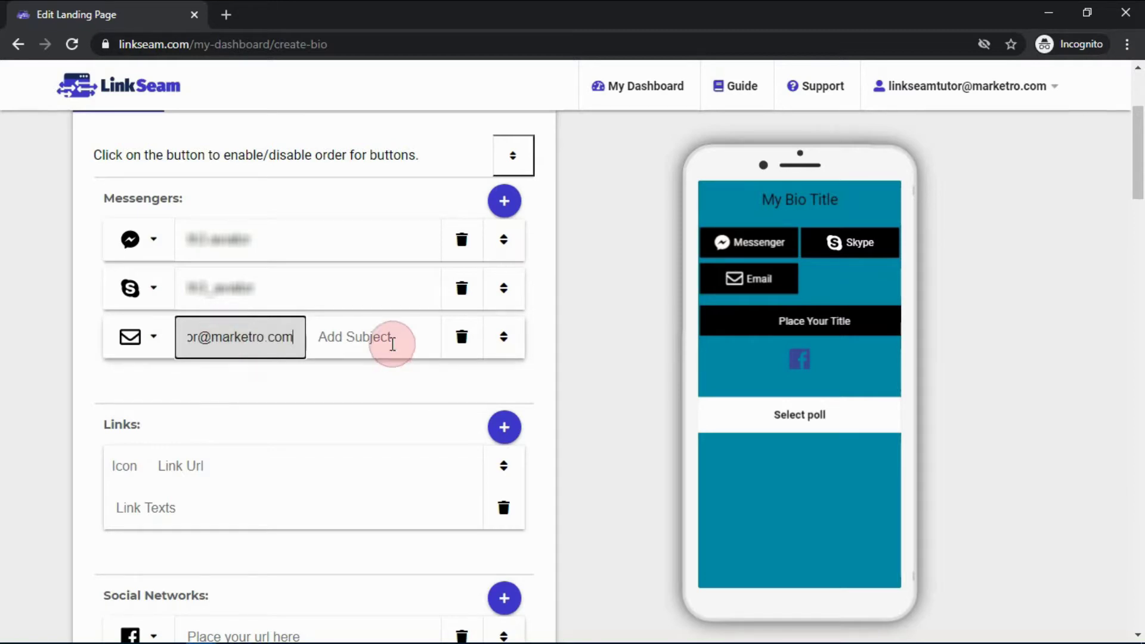
left_click(391, 342)
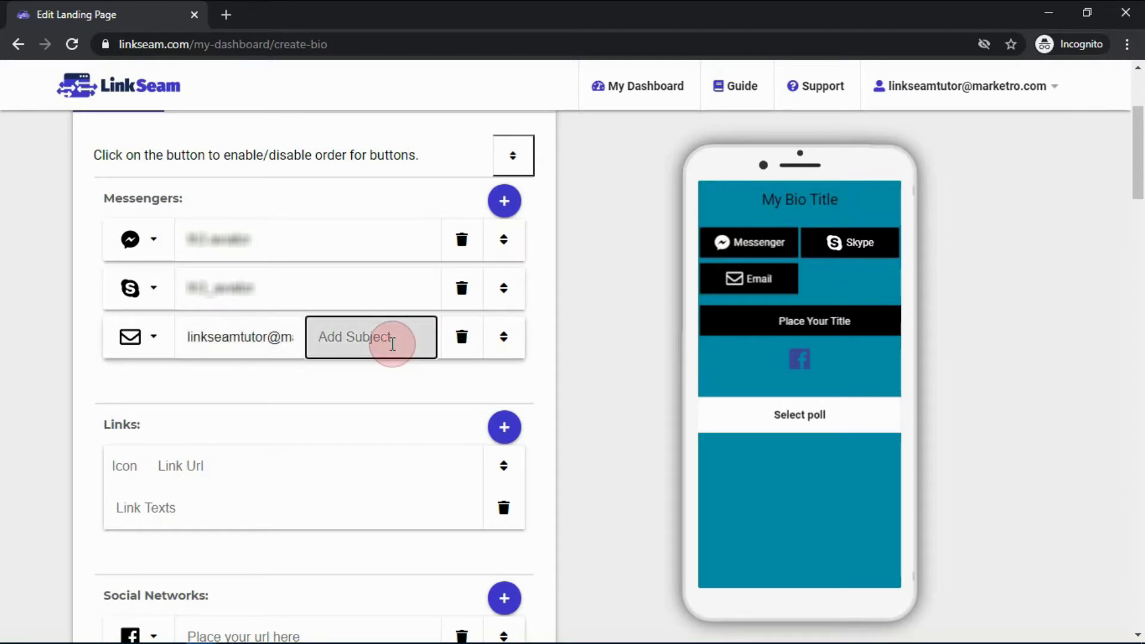
type("LinkSeam")
left_click(581, 366)
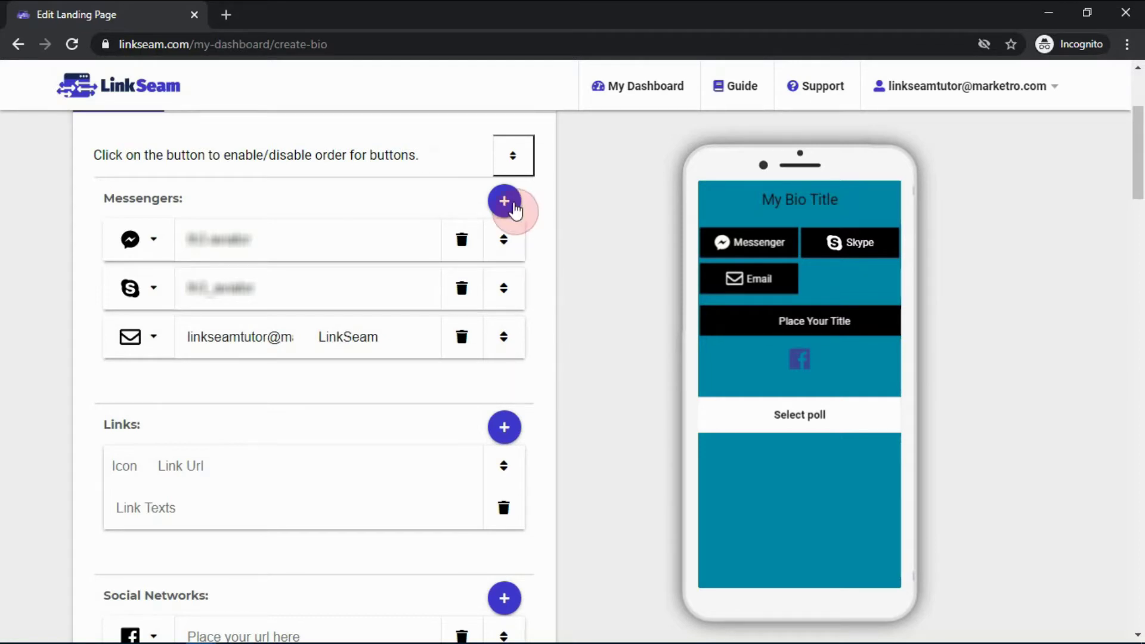
Add a fourth contact button and bring up its type choices
left_click(506, 203)
left_click(145, 384)
scroll(145, 465, "down", 8)
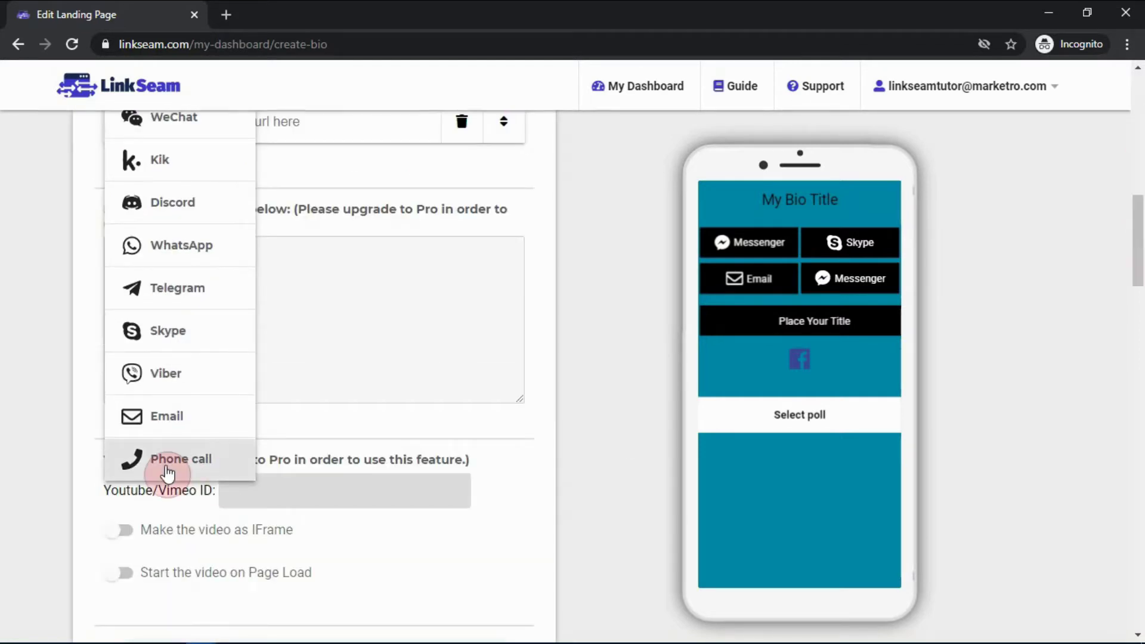
Make the fourth contact button a Phone call button with the telephone number entered
left_click(167, 462)
scroll(335, 529, "up", 9)
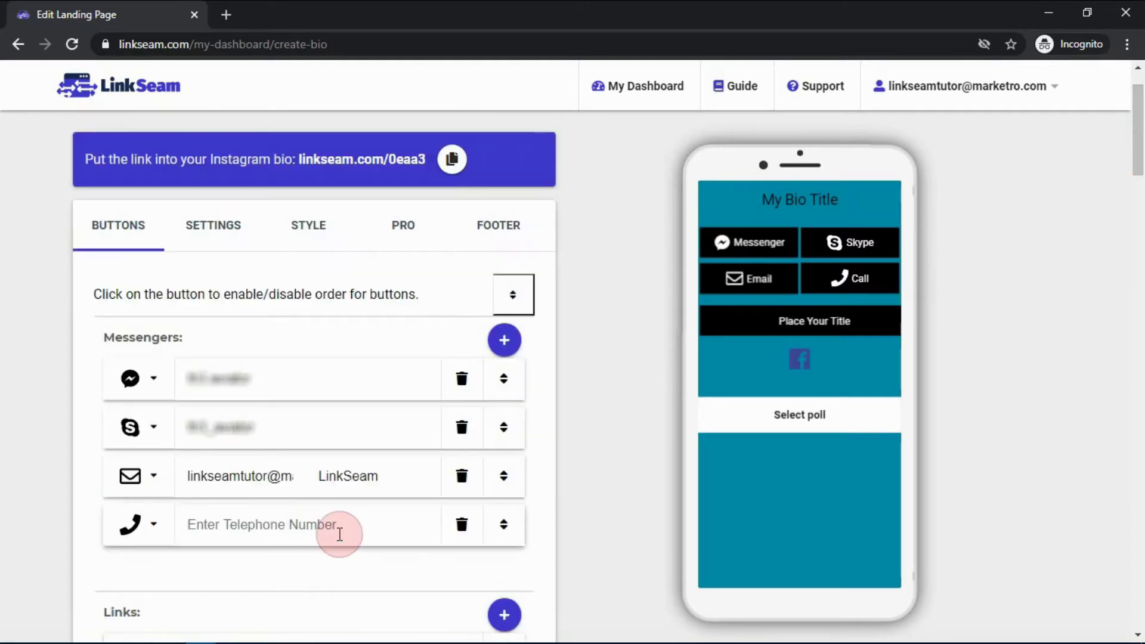
left_click(276, 532)
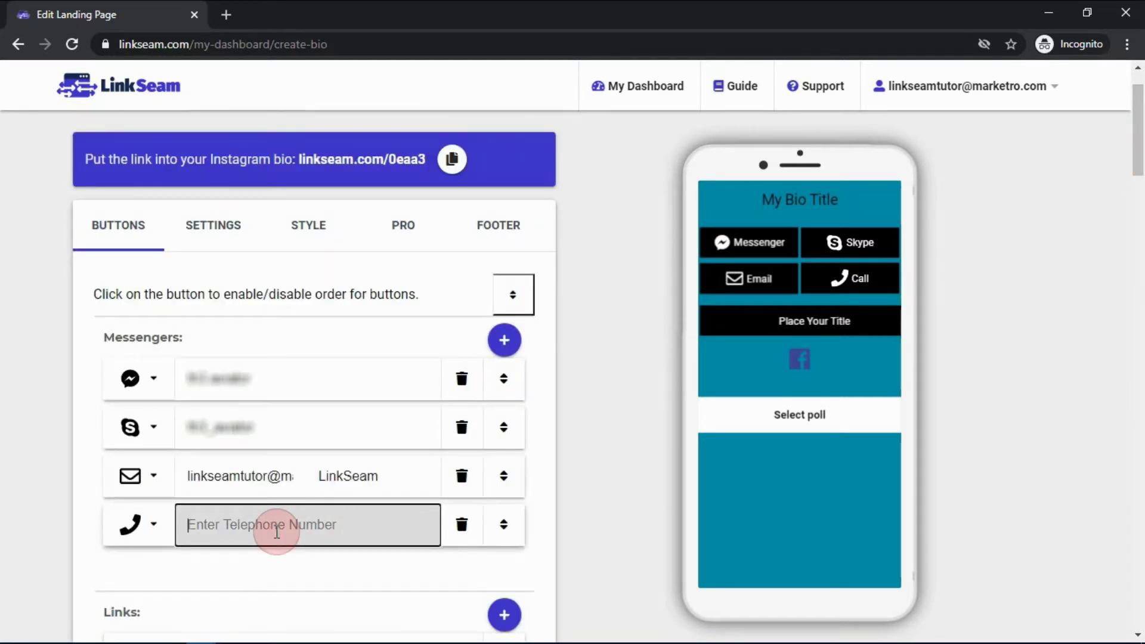
type("+1234567890")
scroll(275, 529, "down", 10)
scroll(614, 366, "up", 4)
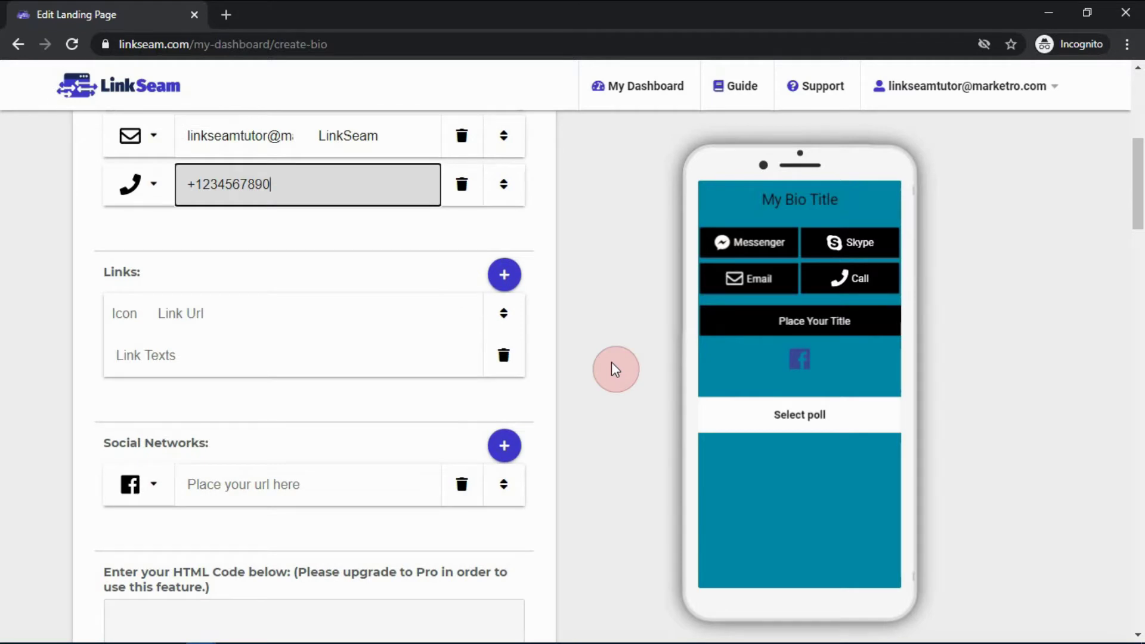
left_click(318, 320)
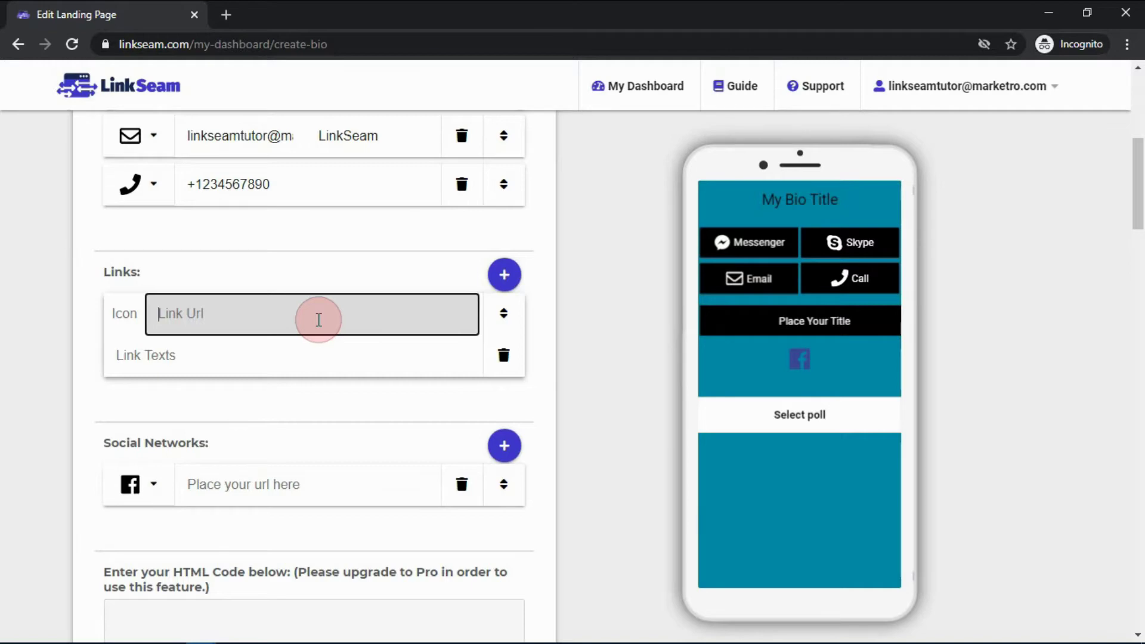
Copy the funnelify.com address from a new tab into the first link's URL
left_click(226, 15)
type("funnelify.com")
key("Return")
left_click(422, 53)
key("ctrl+c")
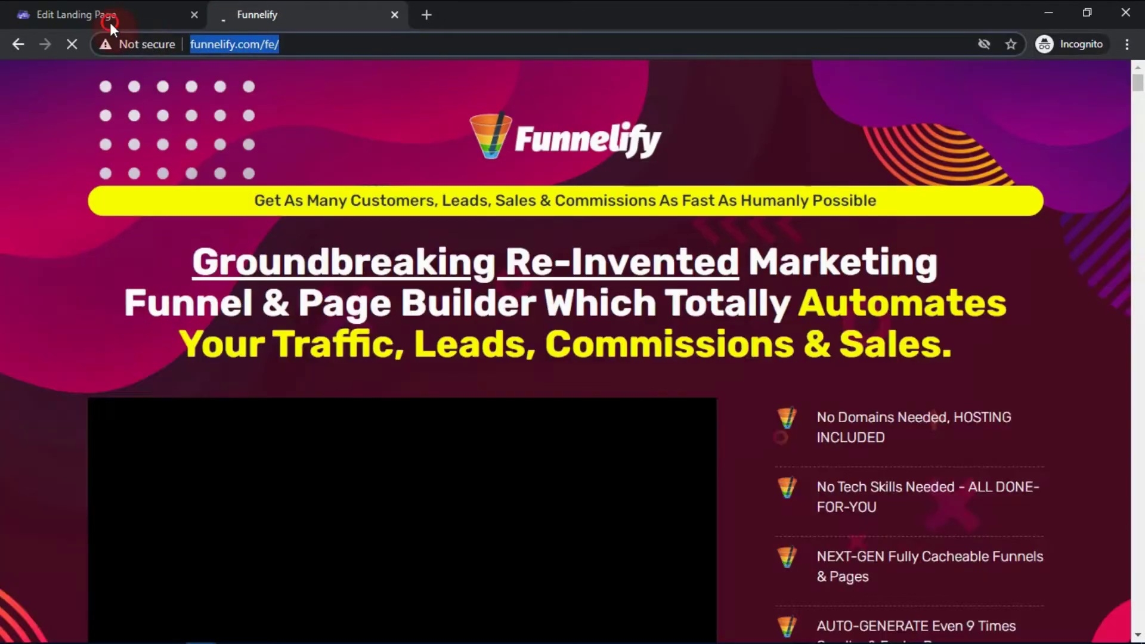
left_click(76, 14)
left_click(269, 314)
key("ctrl+v")
Give the first link a building icon and the label 'My Business'
left_click(121, 325)
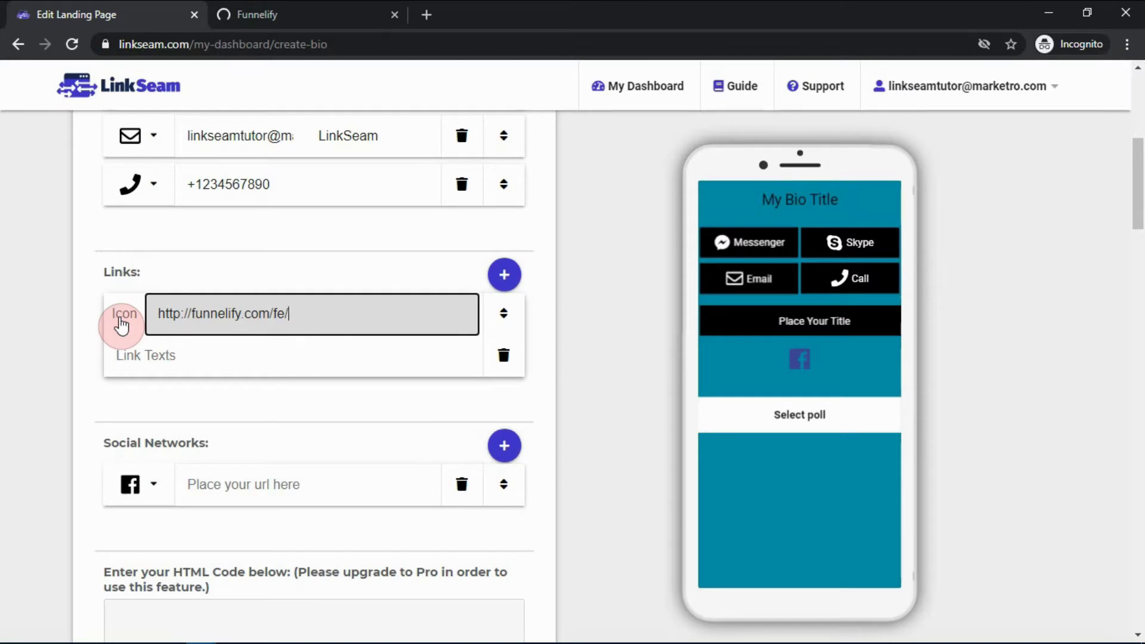
left_click(121, 325)
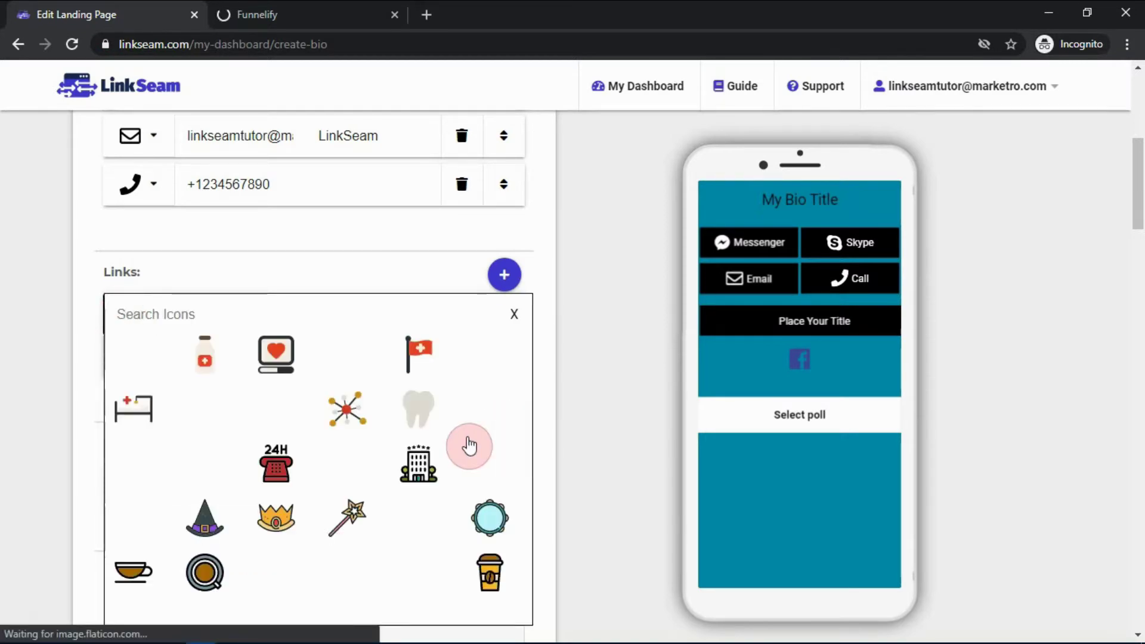
left_click(419, 462)
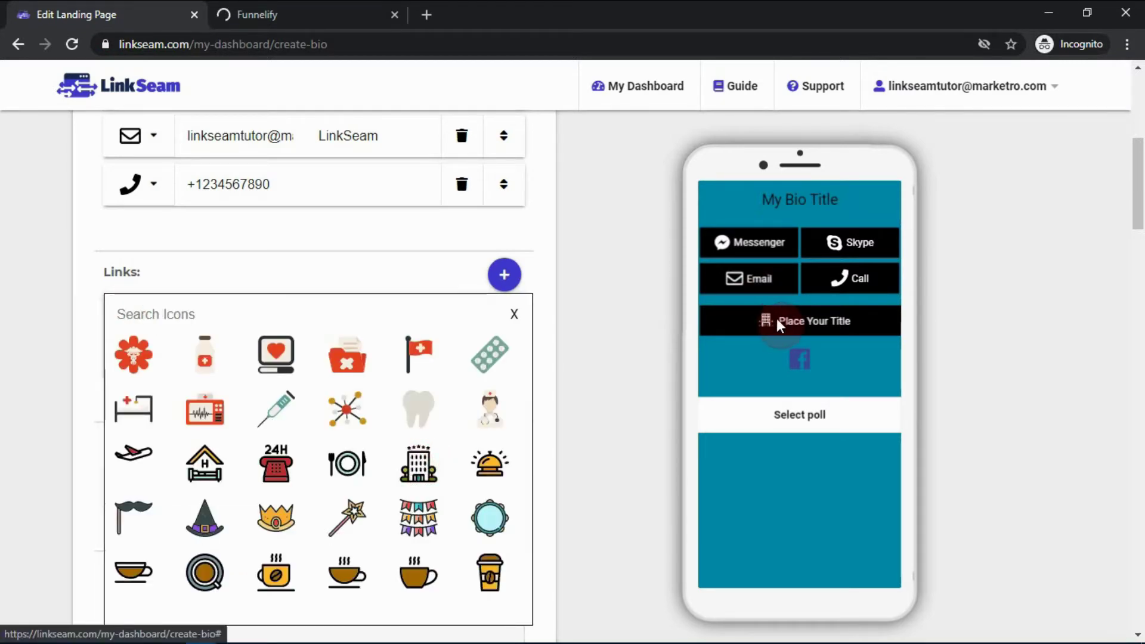
left_click(516, 314)
left_click(265, 354)
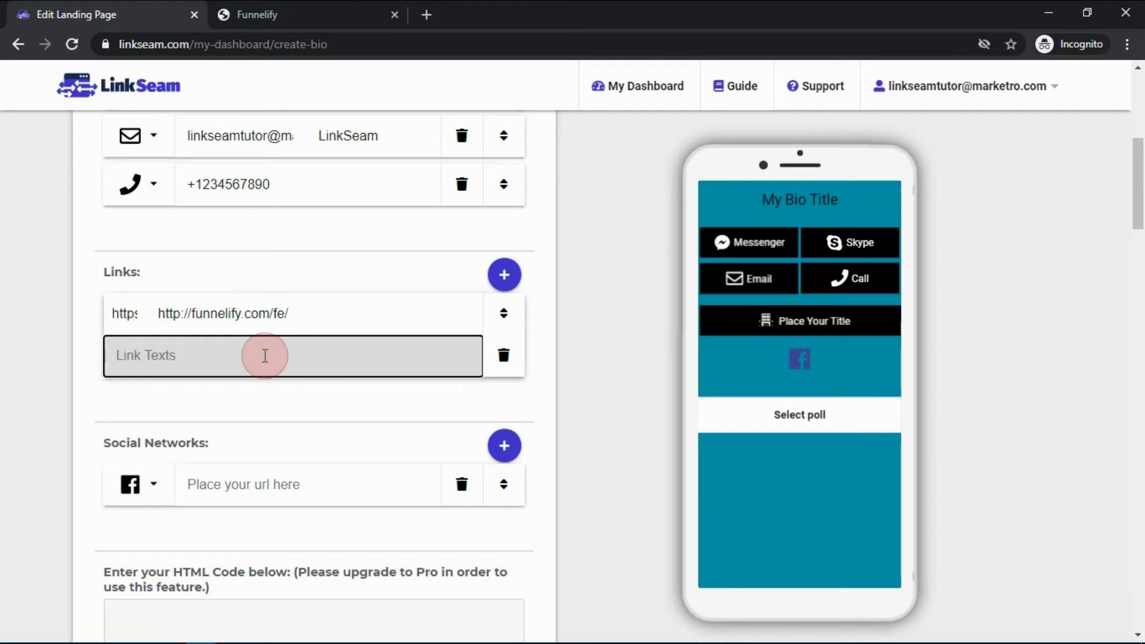
type("My Business")
Add a second link to support.marketro.com with a support icon, labelled 'Contact Support'
left_click(503, 274)
left_click(244, 406)
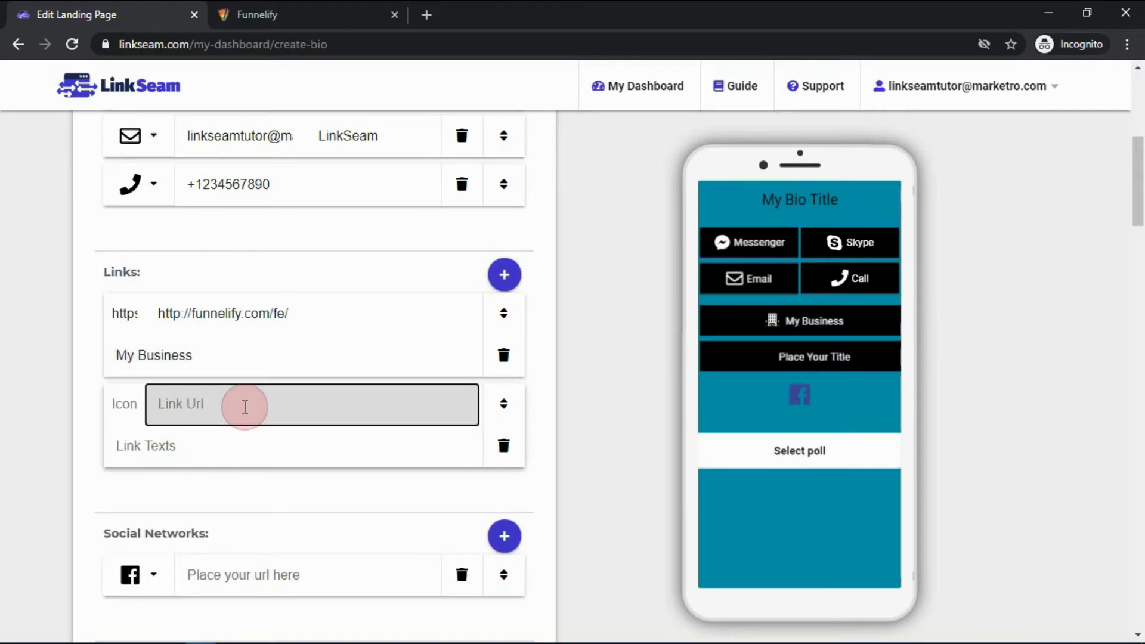
type("support.marketro.com")
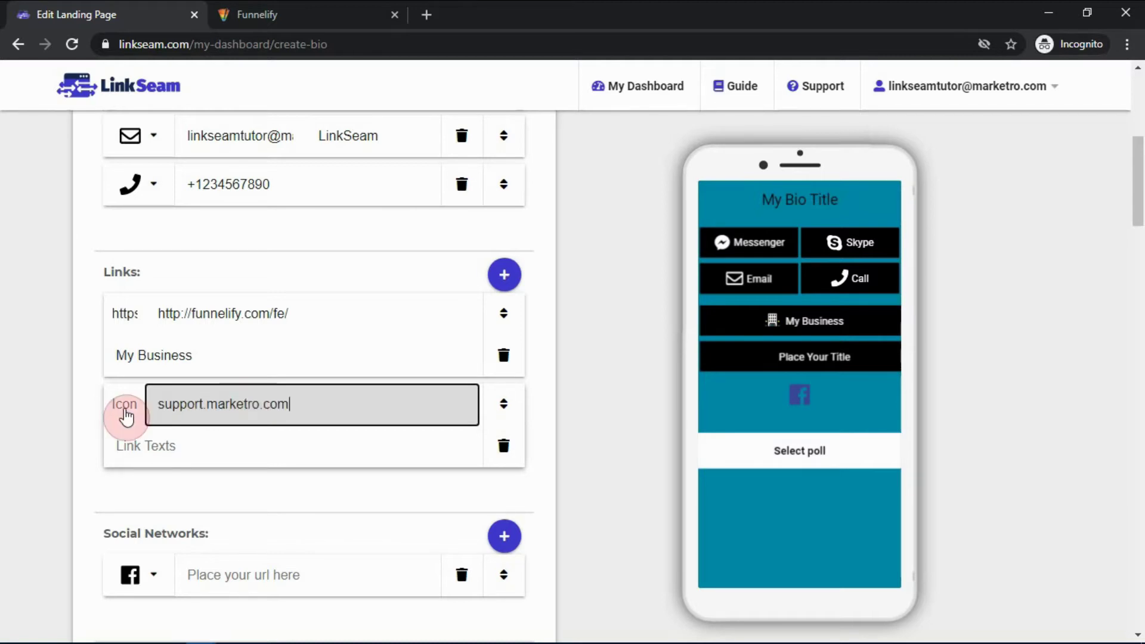
left_click(126, 415)
left_click(276, 460)
left_click(519, 307)
left_click(155, 348)
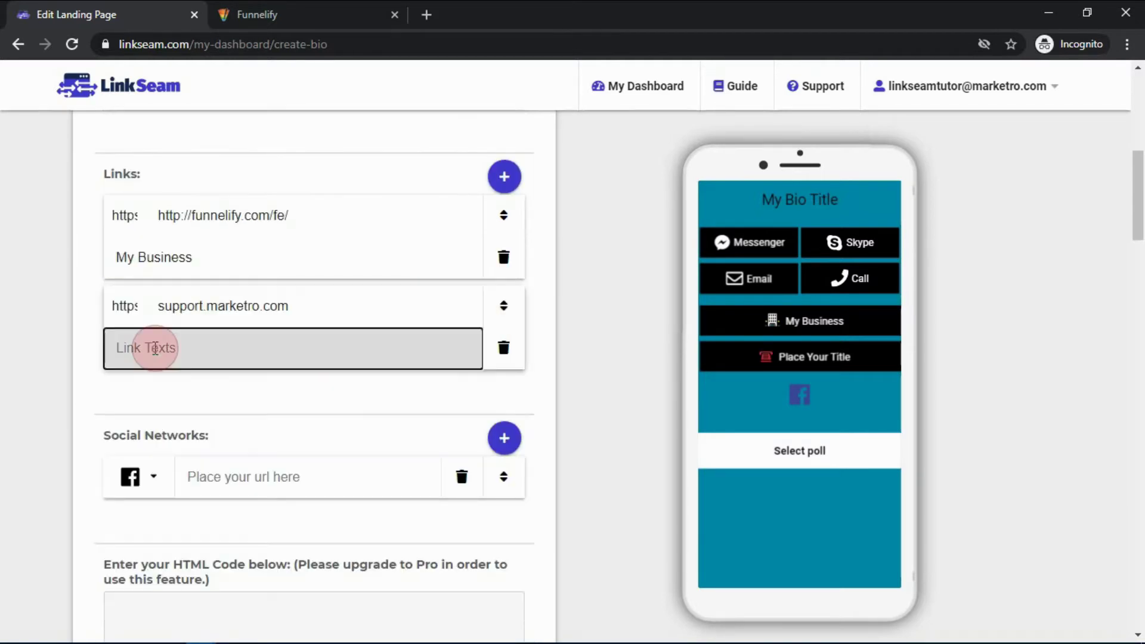
type("Contact Support")
left_click(585, 447)
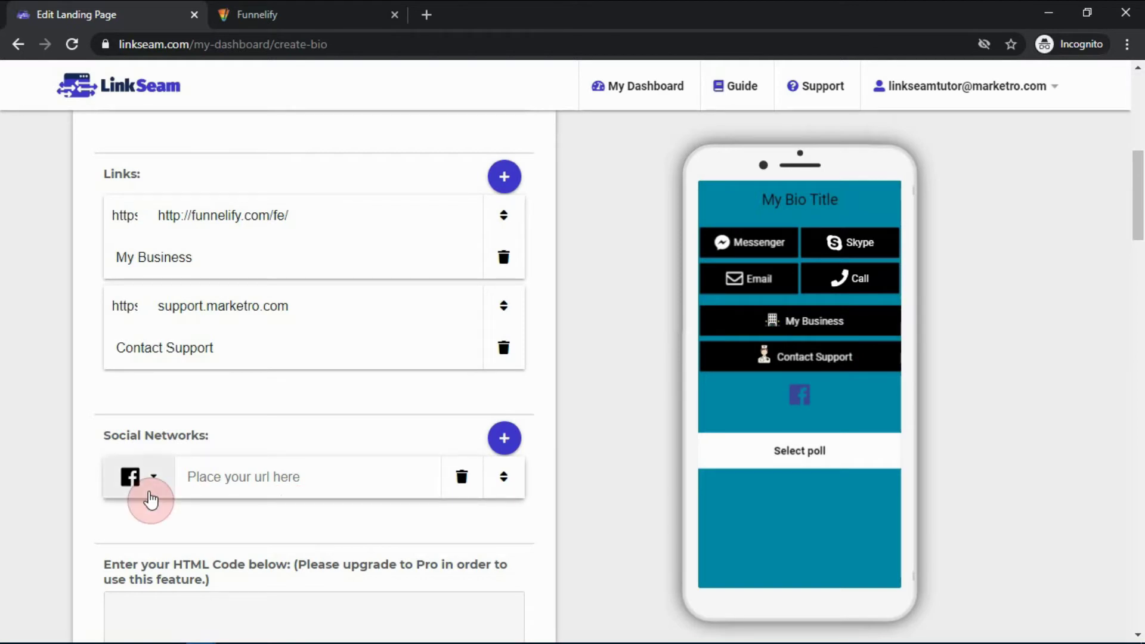
Copy the Facebook page address (facebook.com/Marketro-LLC) into the first social network entry
left_click(234, 472)
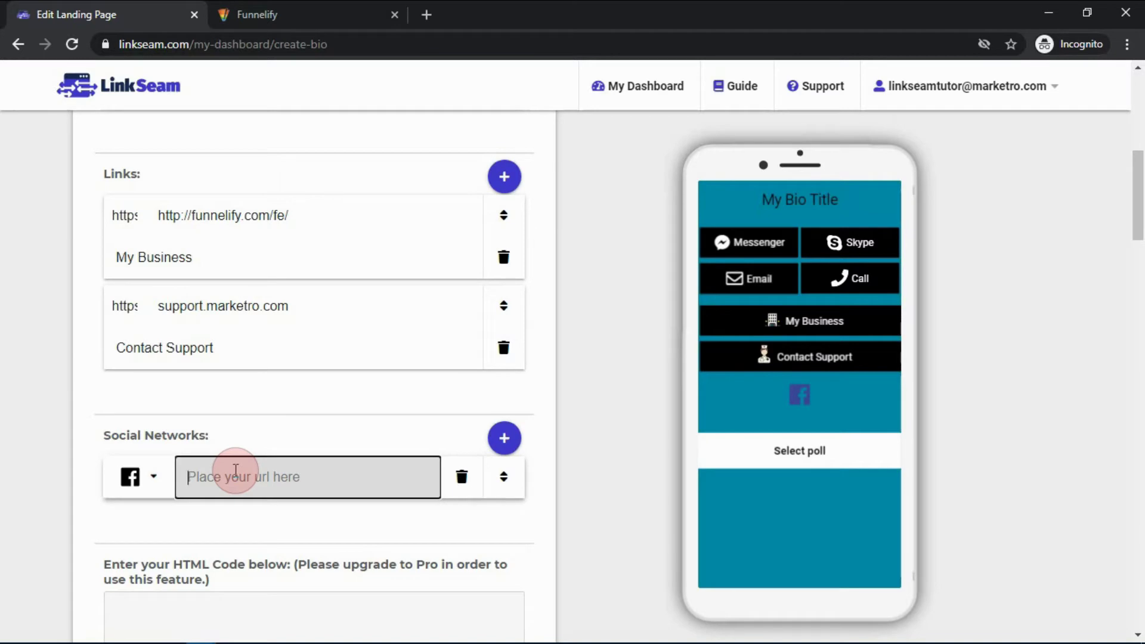
key("alt+Tab")
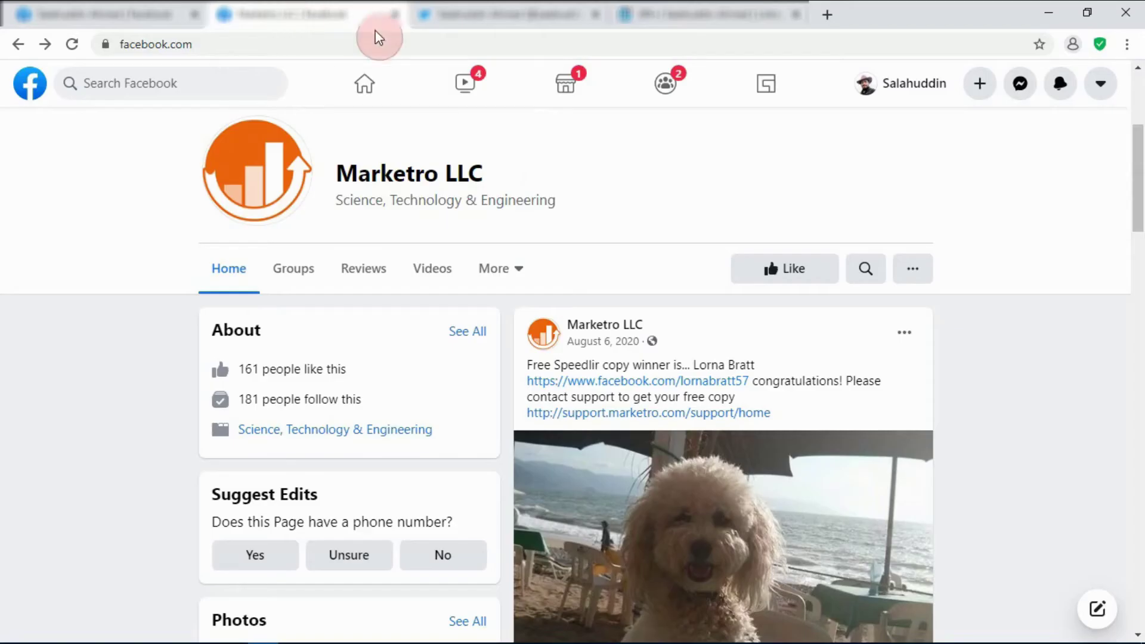
left_click(403, 44)
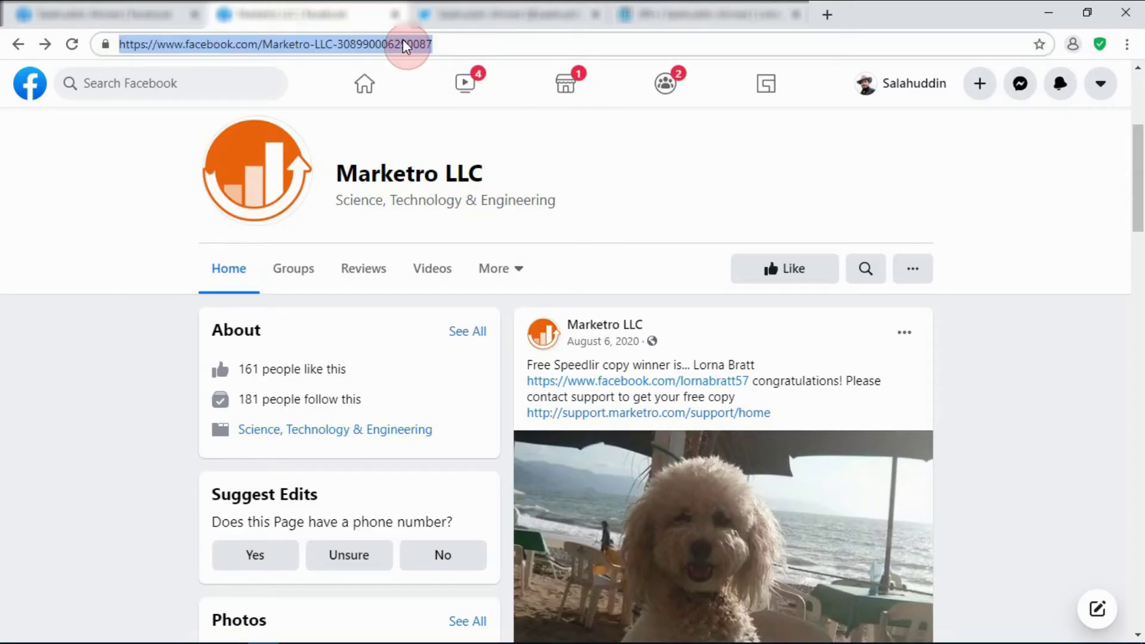
key("ctrl+c")
key("alt+Tab")
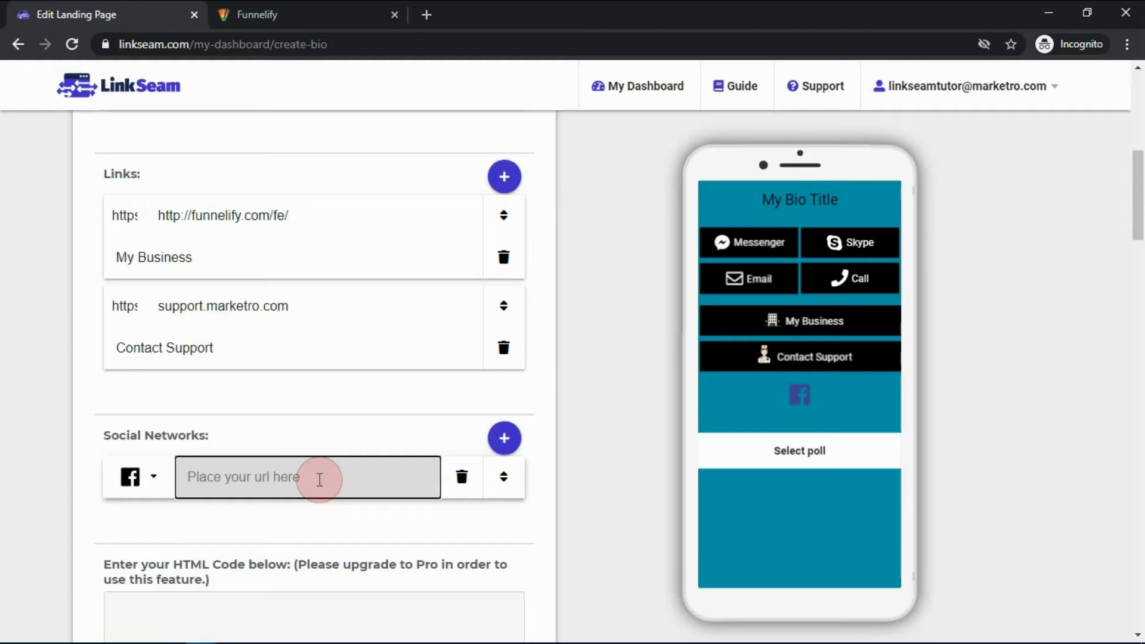
key("ctrl+v")
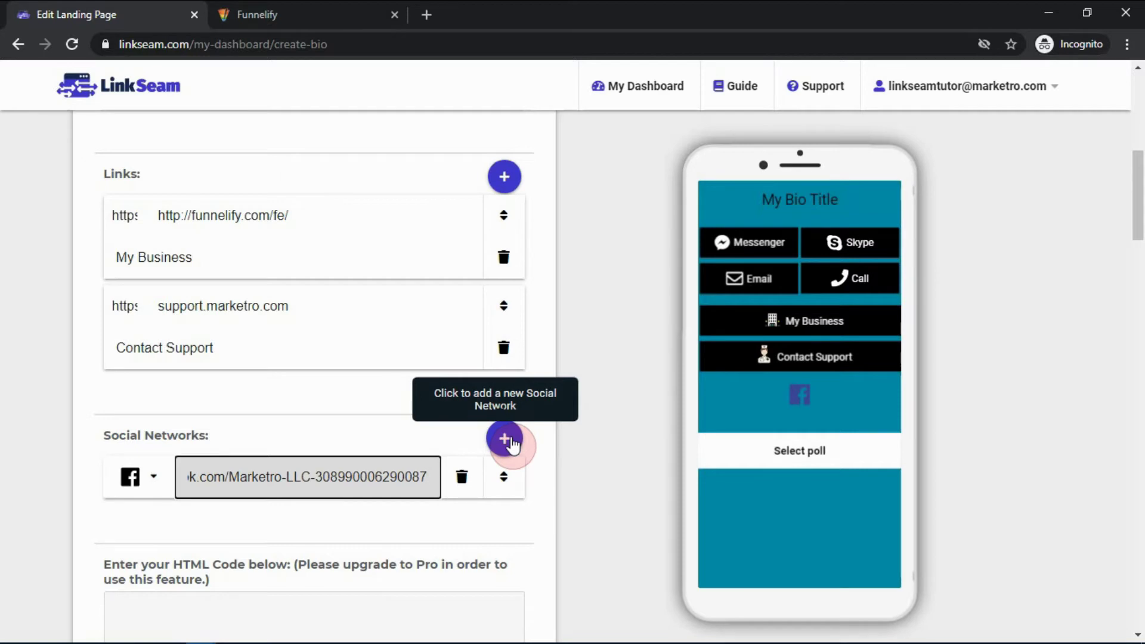
Add a Twitter social entry and paste the Twitter profile address
left_click(505, 439)
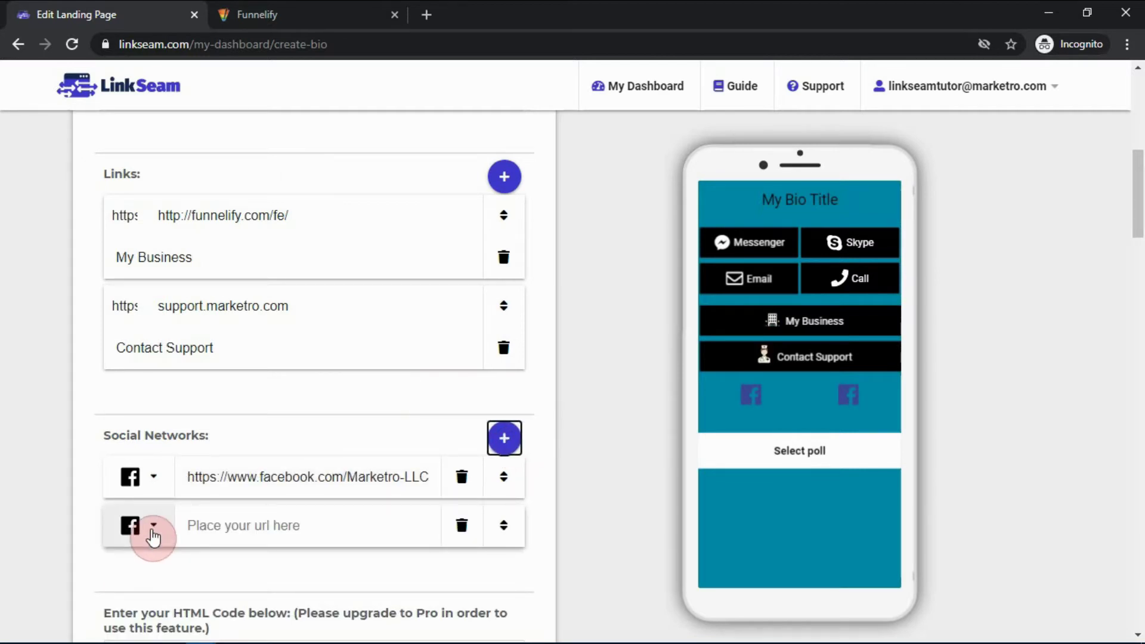
left_click(154, 528)
scroll(302, 199, "up", 2)
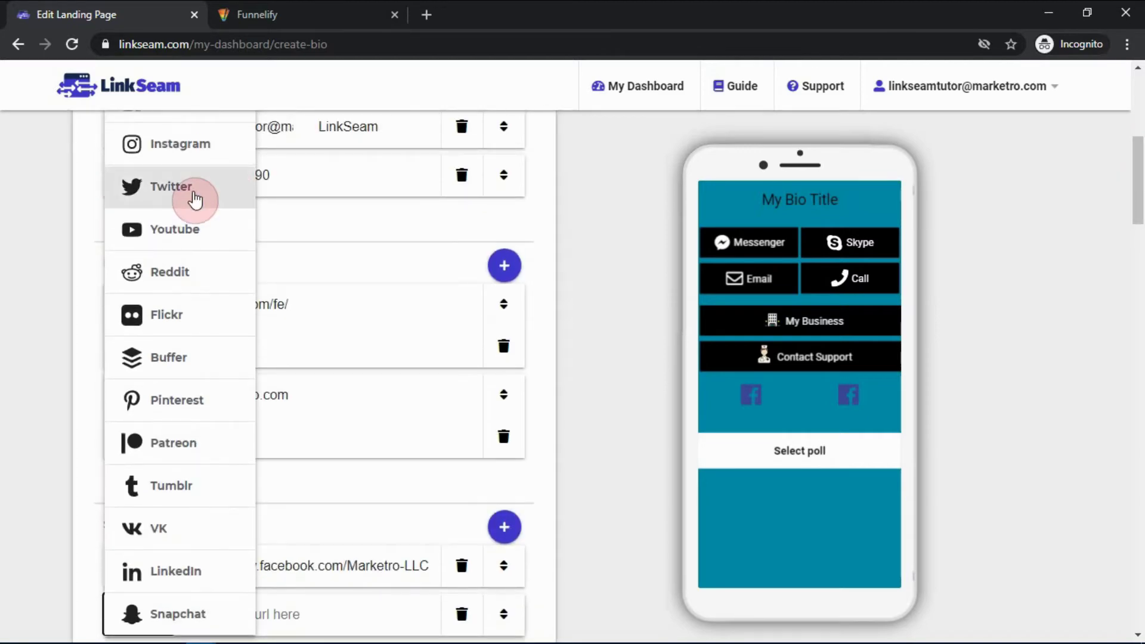
left_click(195, 200)
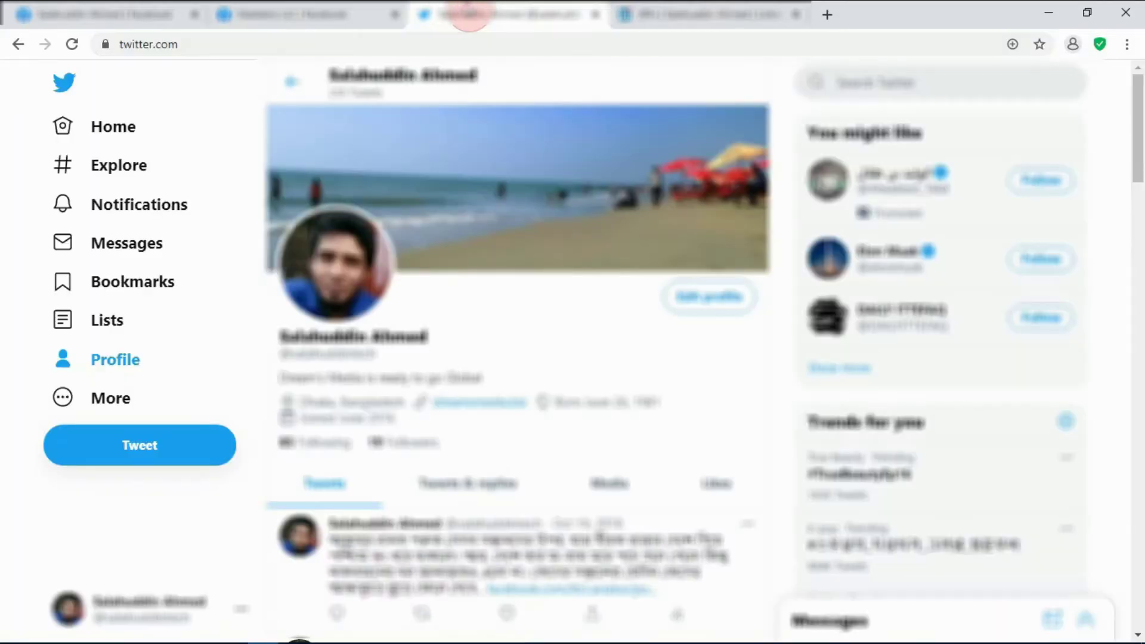
left_click(443, 40)
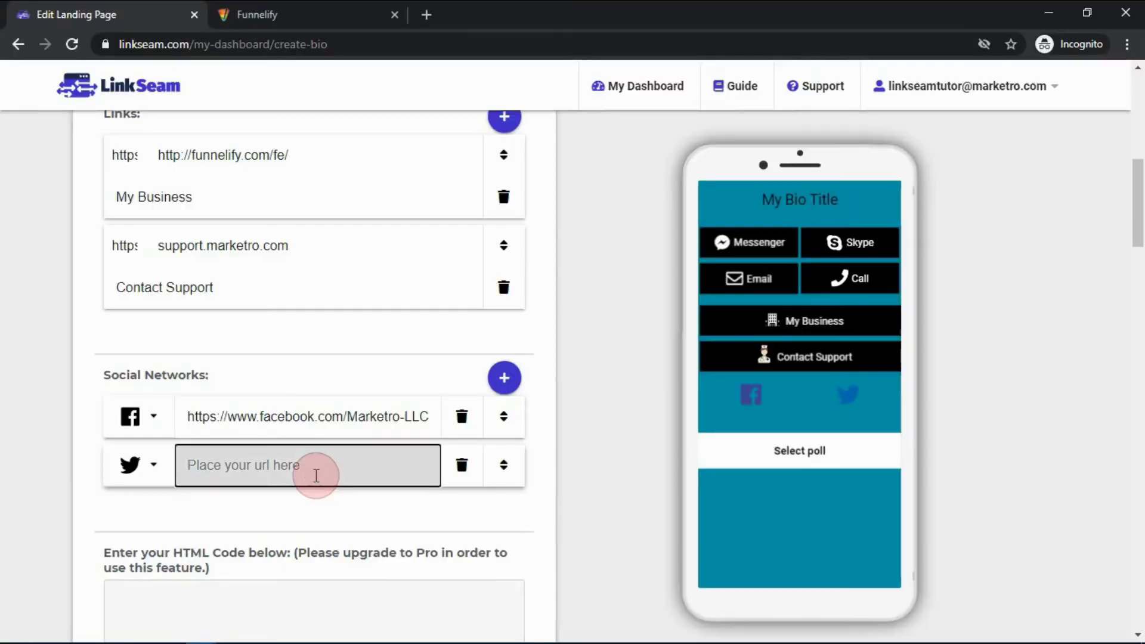
key("ctrl+v")
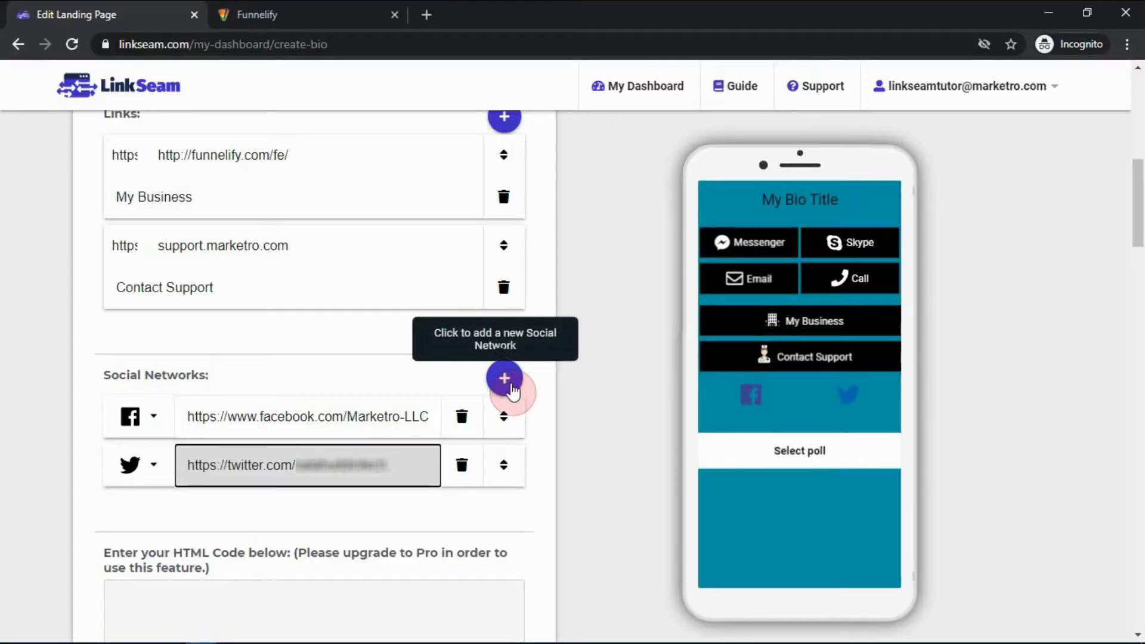
Add a LinkedIn social entry and paste the LinkedIn profile address
left_click(504, 378)
left_click(140, 520)
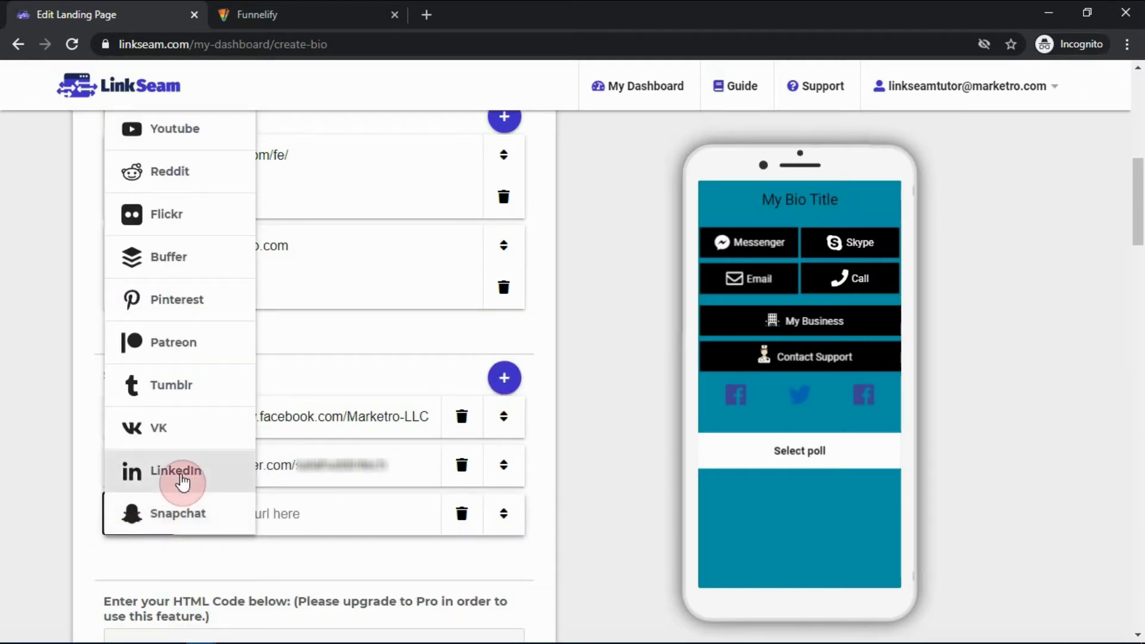
left_click(180, 477)
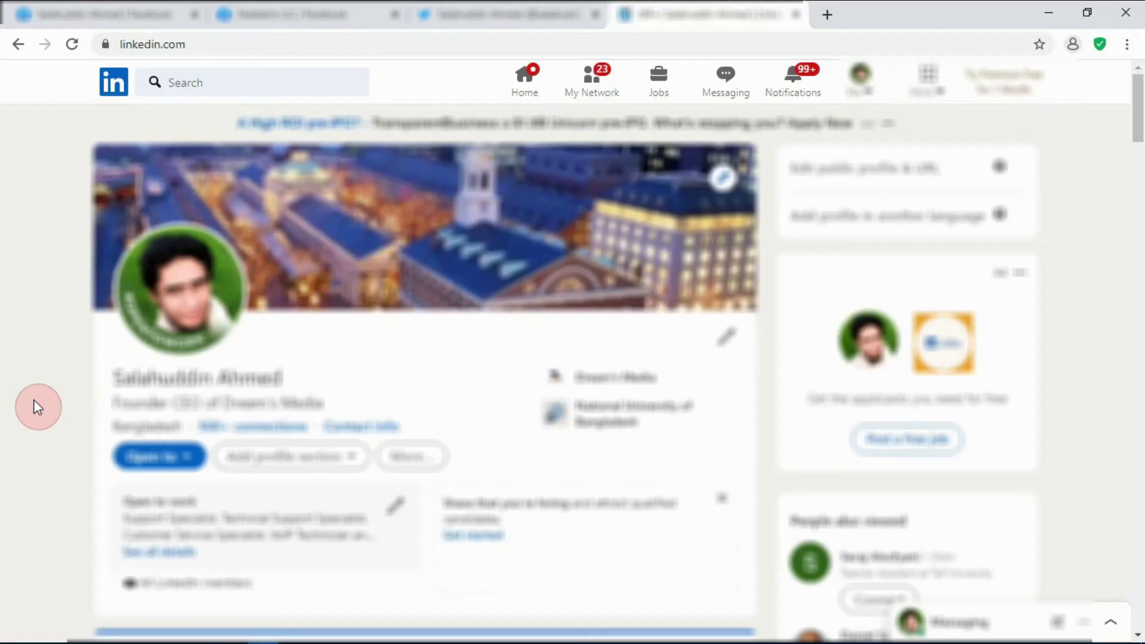
left_click(285, 47)
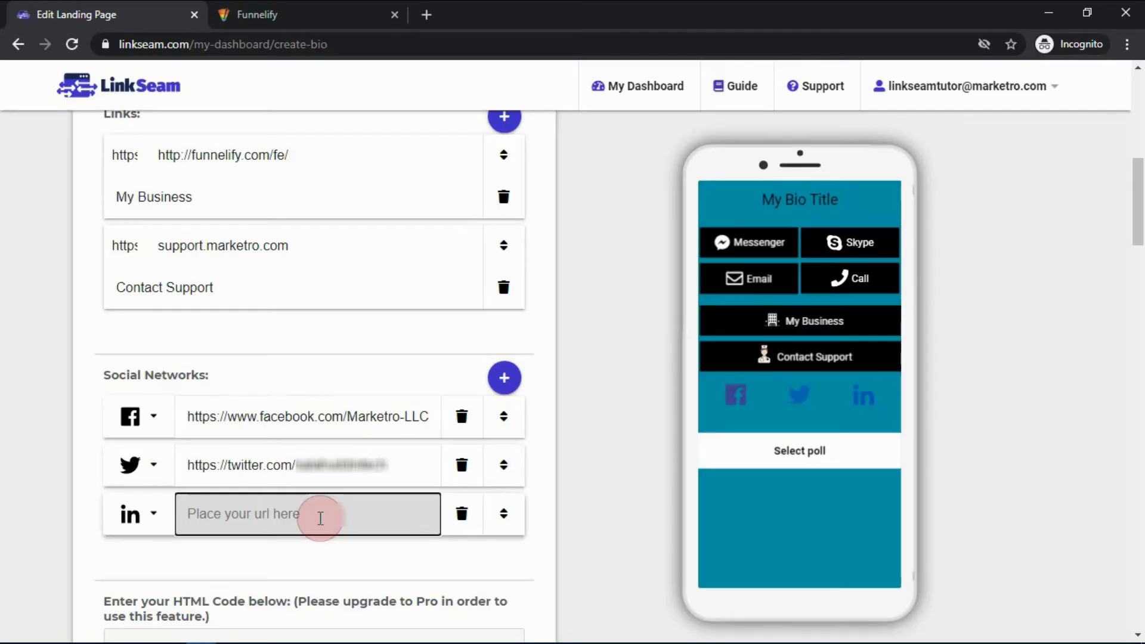
key("ctrl+v")
left_click_drag(1138, 220, 1139, 136)
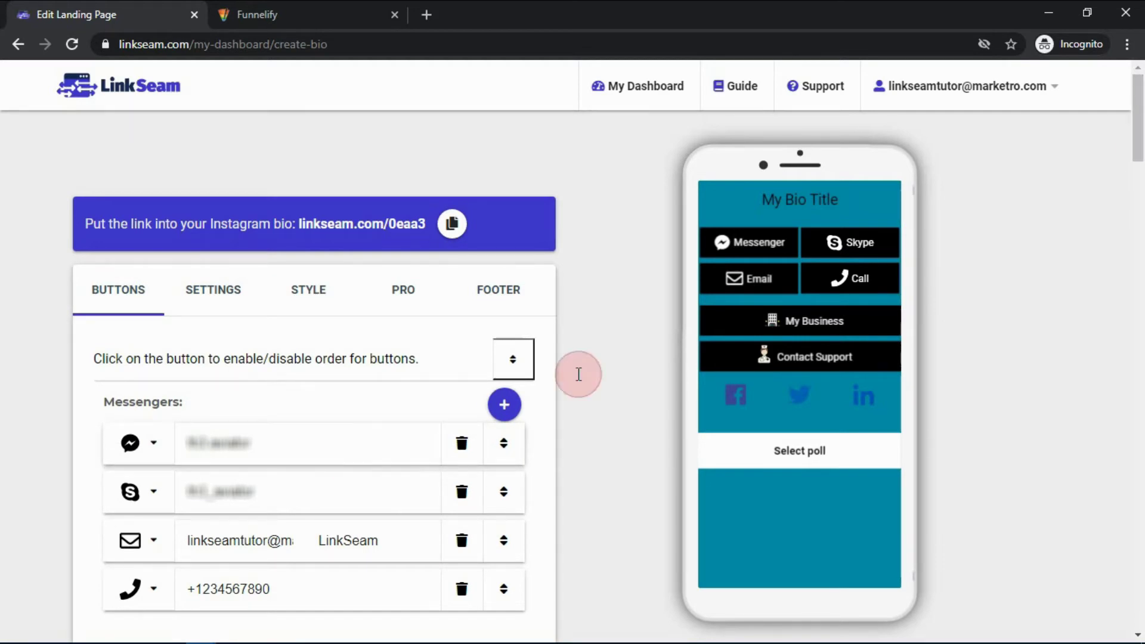
Enable button-section reordering with the order toggle at the top of the editor
scroll(377, 210, "down", 8)
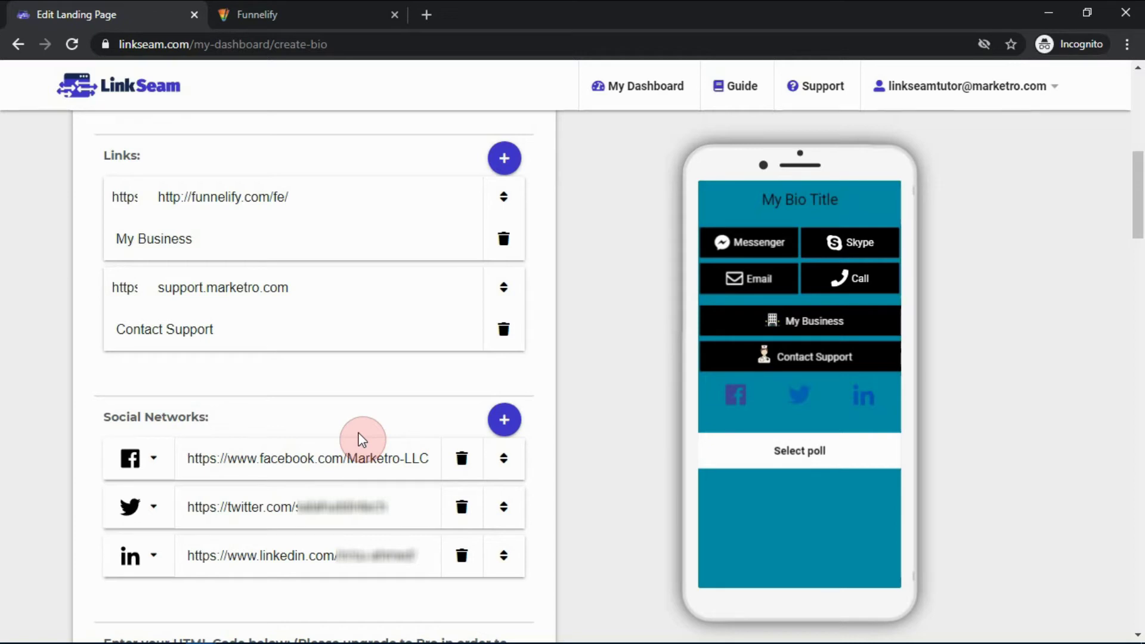
scroll(269, 412, "up", 9)
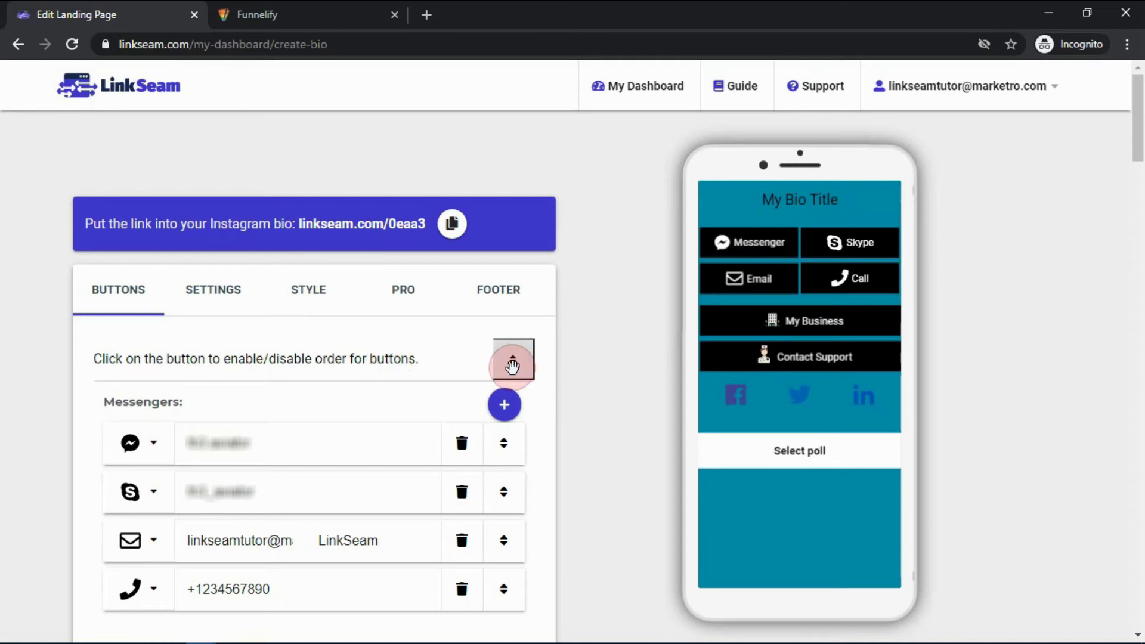
left_click(512, 363)
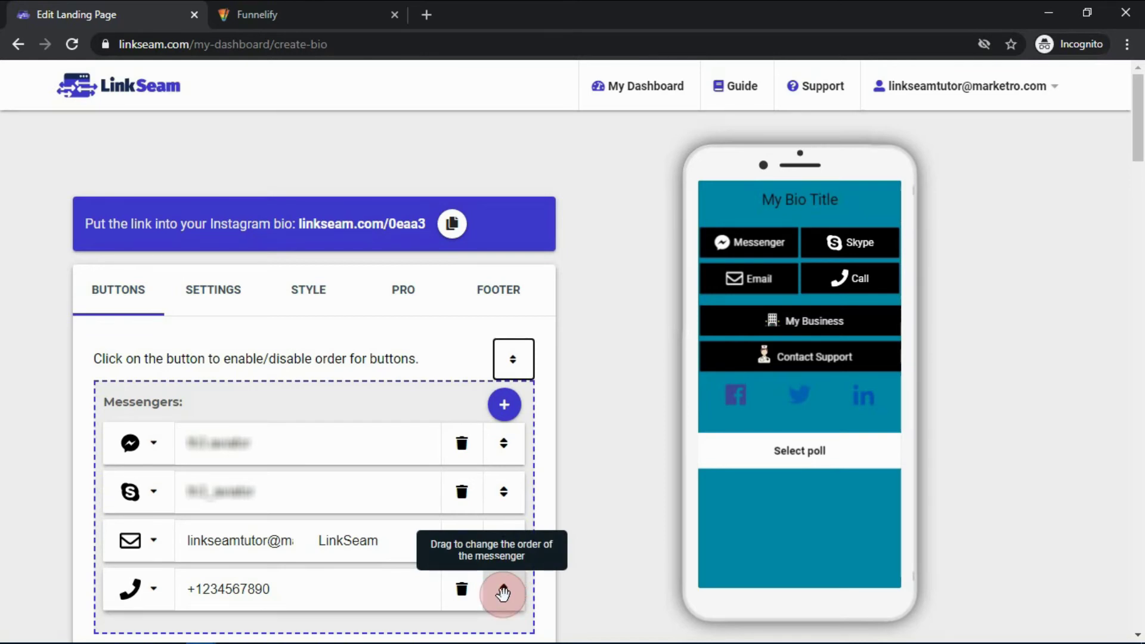
Drag Call to the top of the contact buttons and Social Networks above the Messengers section
left_click_drag(502, 593, 503, 429)
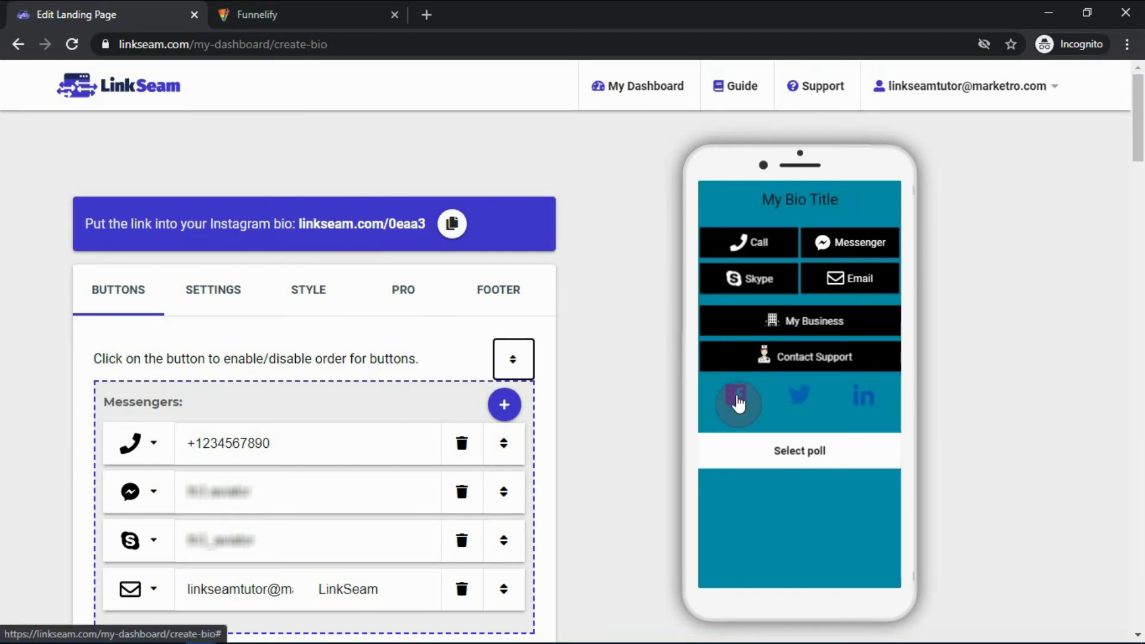
left_click_drag(1136, 116, 1136, 216)
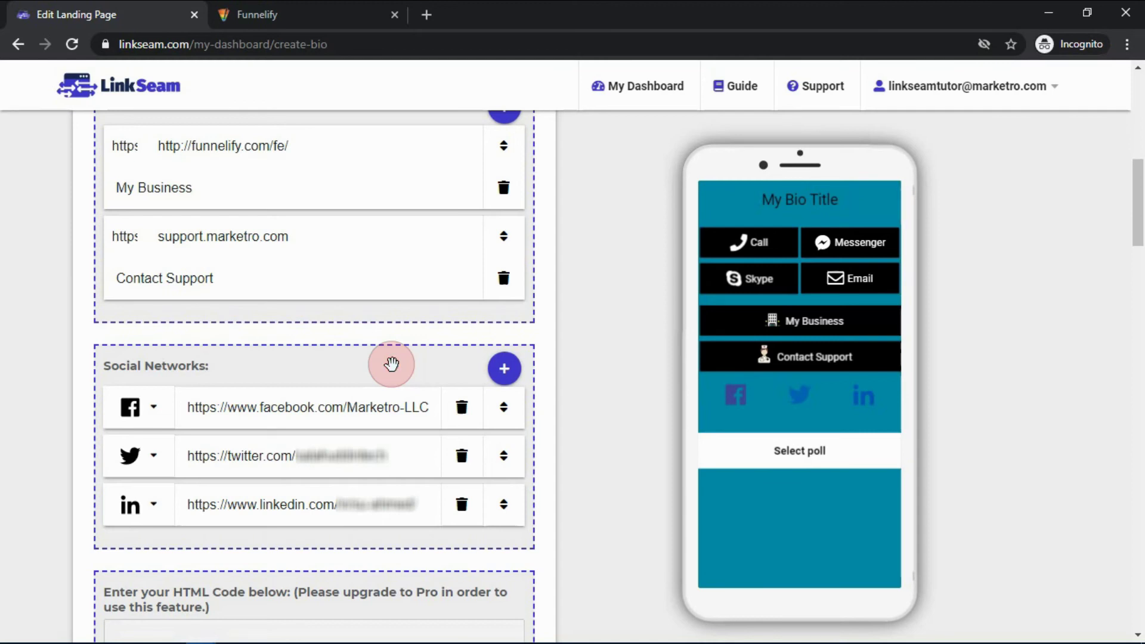
left_click_drag(391, 364, 388, 121)
left_click_drag(1138, 212, 1137, 149)
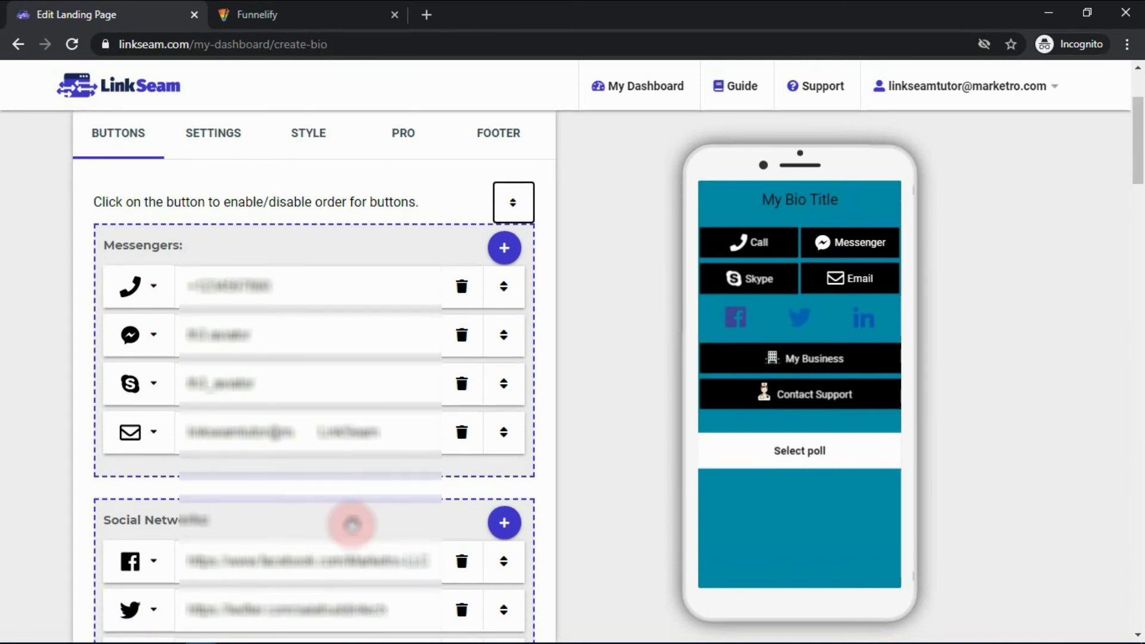
left_click_drag(352, 525, 345, 227)
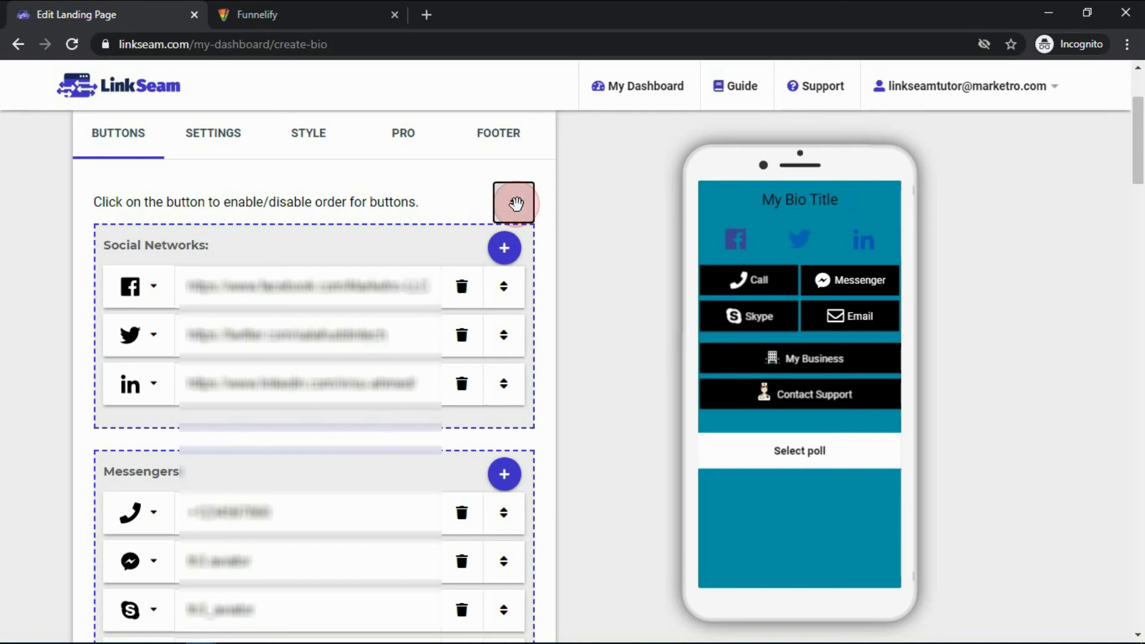
Turn reordering off and save the bio page with Save Changes
left_click(516, 204)
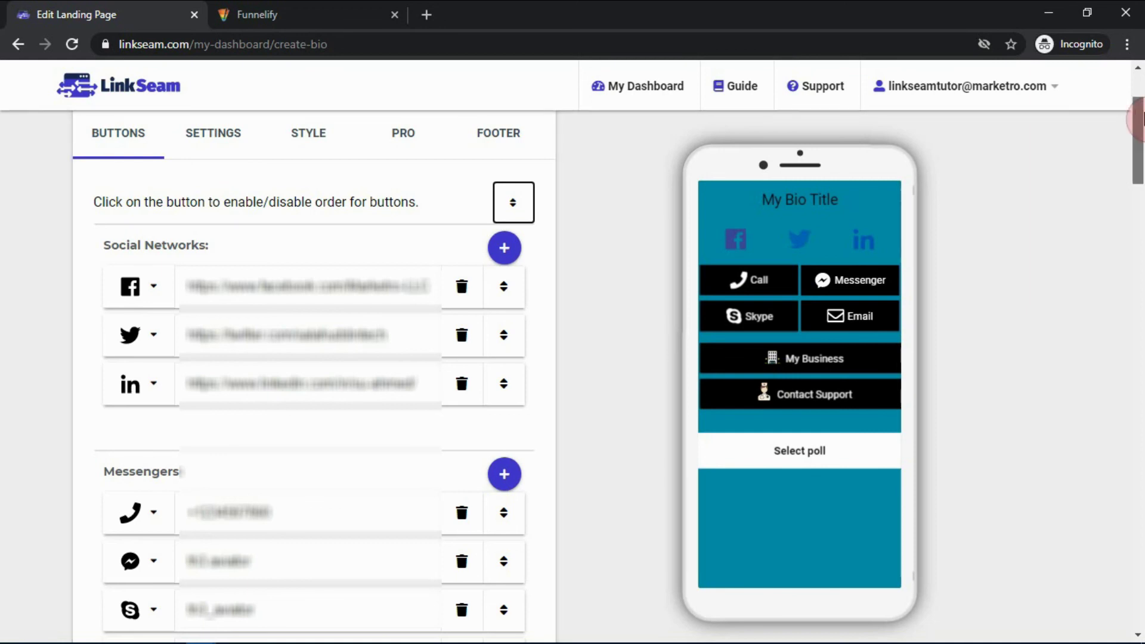
left_click_drag(1140, 119, 1135, 587)
left_click(226, 485)
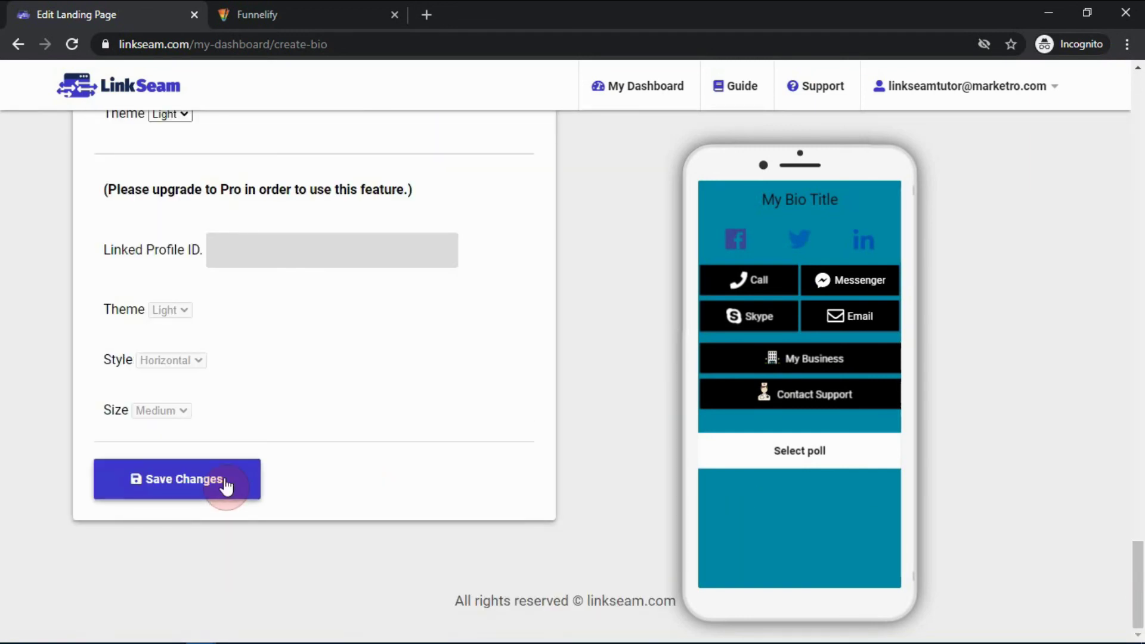